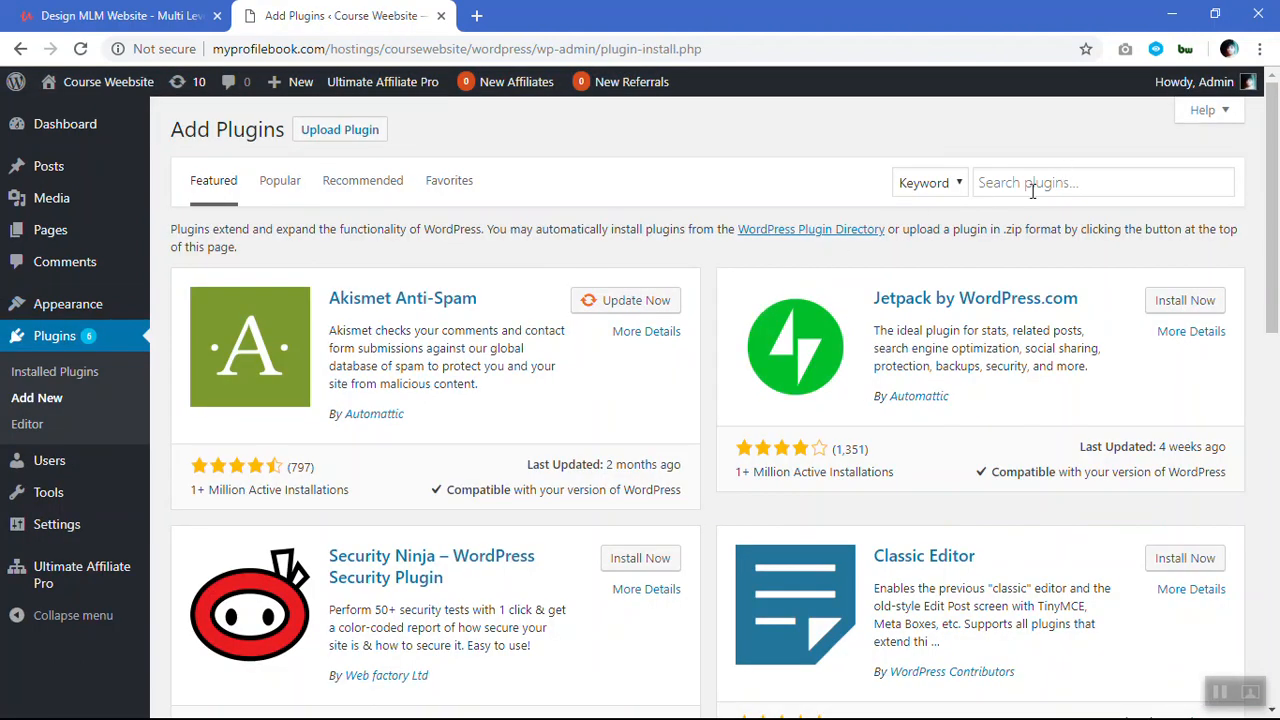
- Find the WooCommerce plugin, activate it, and start its setup wizard
{"action": "left_click", "coordinate": [1033, 190]}
{"action": "type", "text": "woocommerce"}
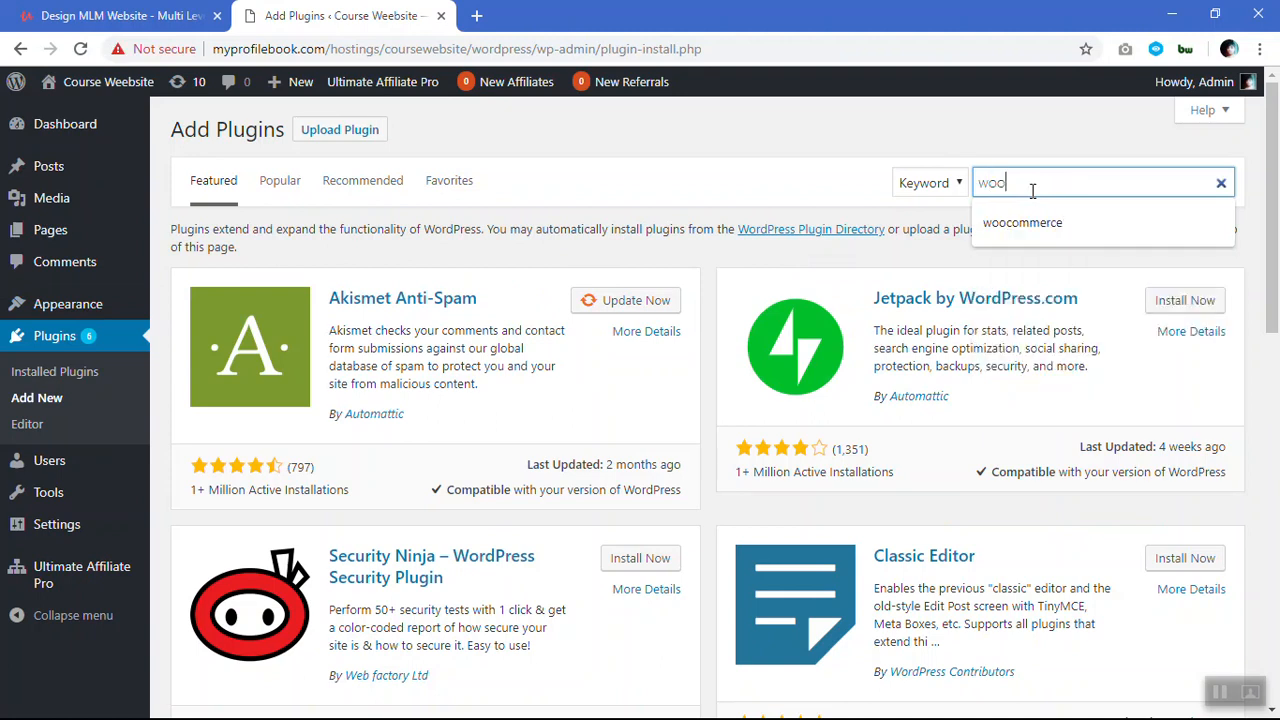
{"action": "key", "text": "Return"}
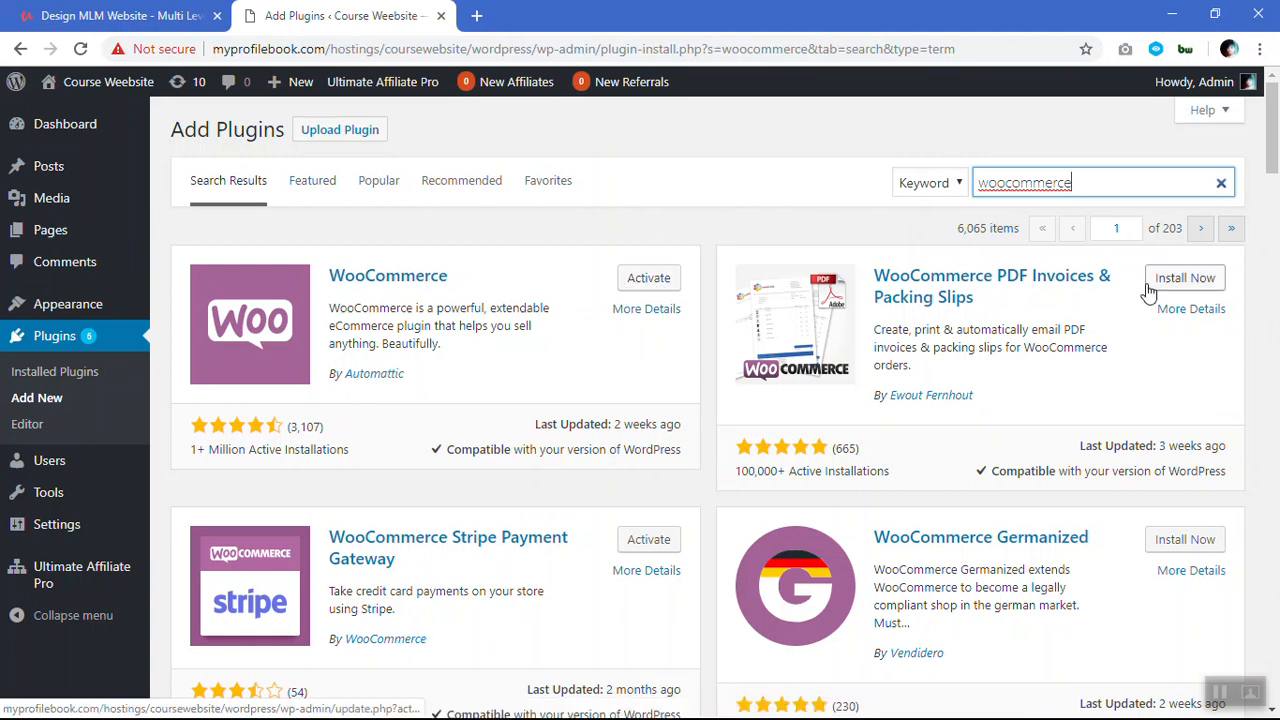
{"action": "left_click", "coordinate": [660, 285]}
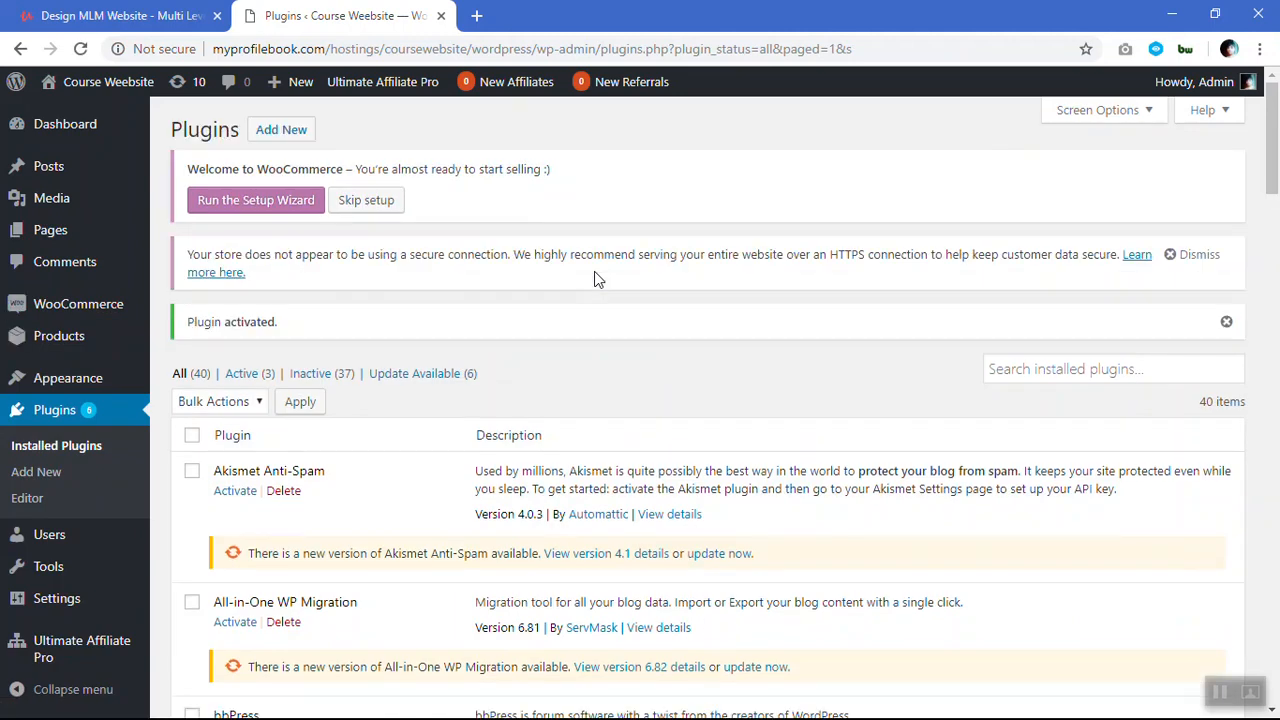
{"action": "left_click", "coordinate": [298, 213]}
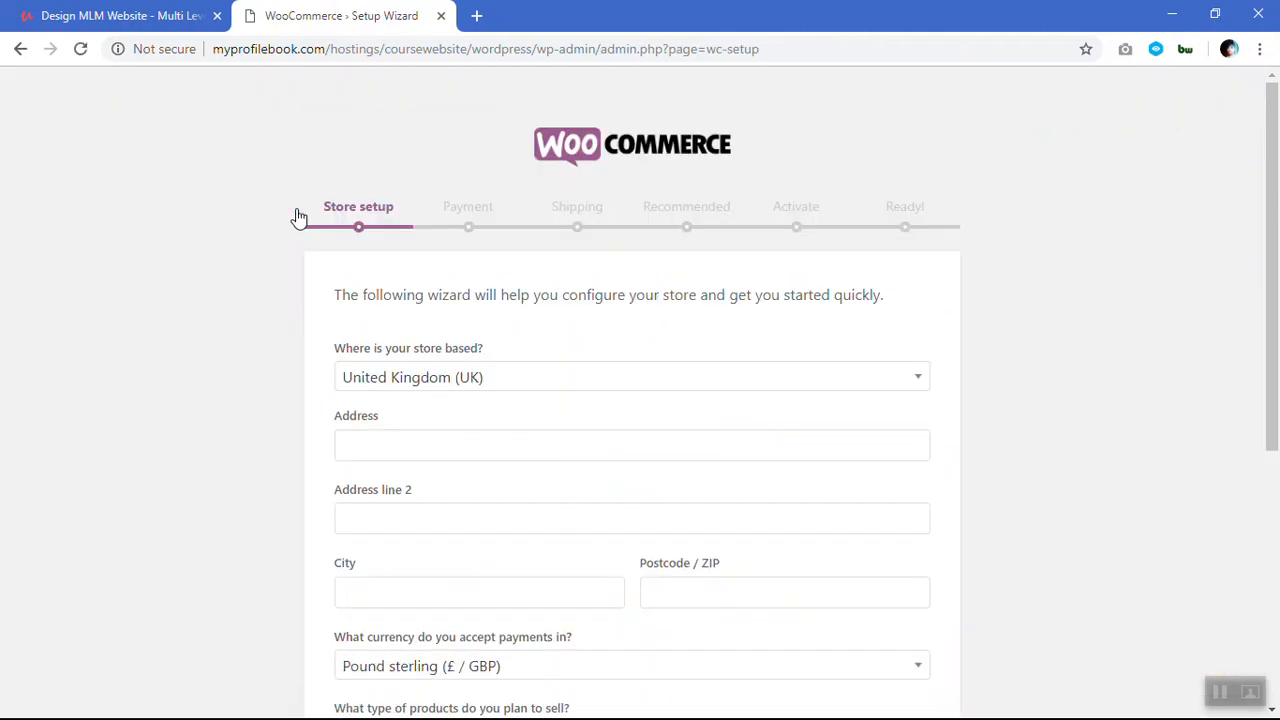
- Set the store's base country to India
{"action": "scroll", "coordinate": [298, 216], "scroll_direction": "down", "scroll_amount": 2}
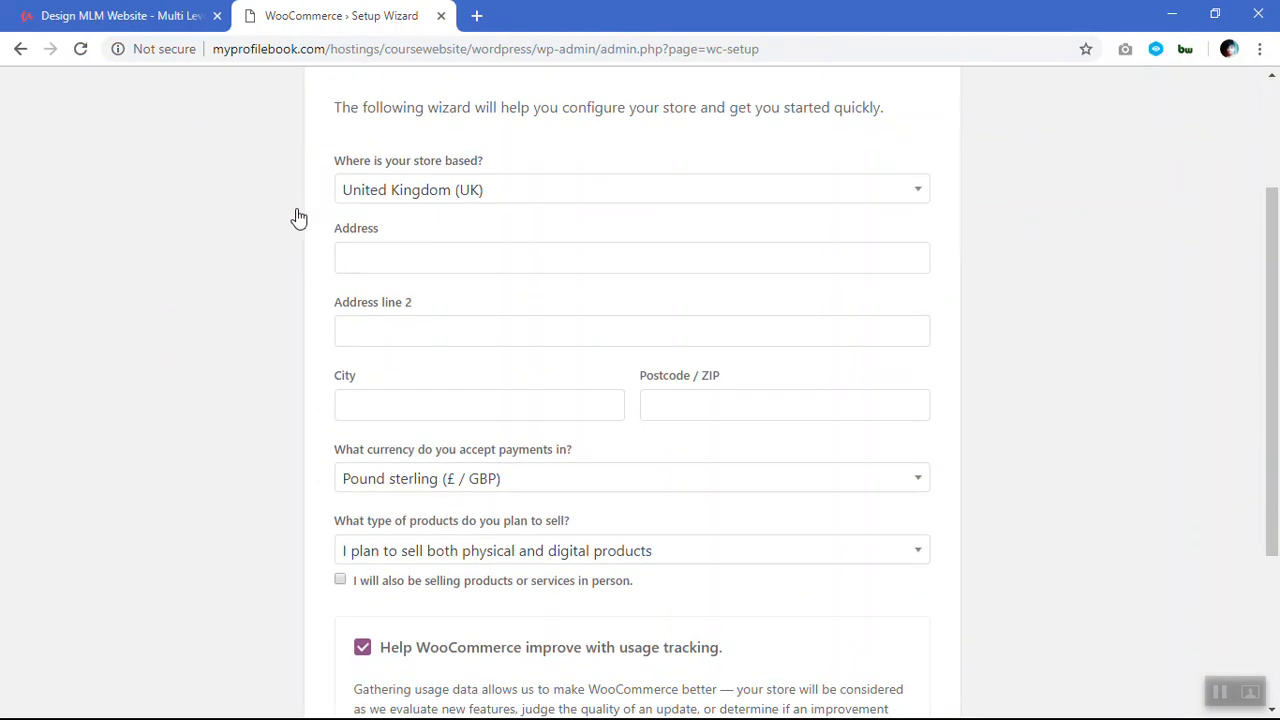
{"action": "left_click", "coordinate": [532, 201]}
{"action": "type", "text": "ind"}
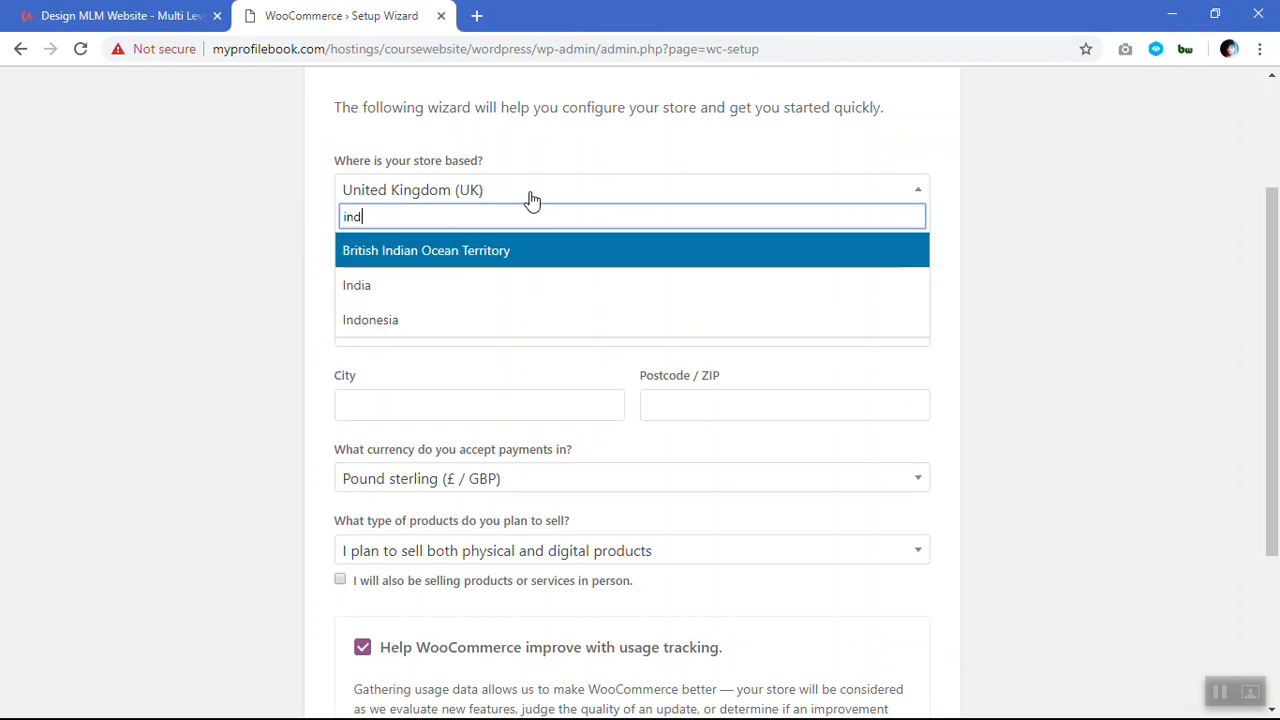
{"action": "left_click", "coordinate": [449, 286]}
- Fill in the store location with the saved United Kingdom address, set the currency to Indian rupee (₹ / INR), and submit the store setup
{"action": "left_click", "coordinate": [405, 260]}
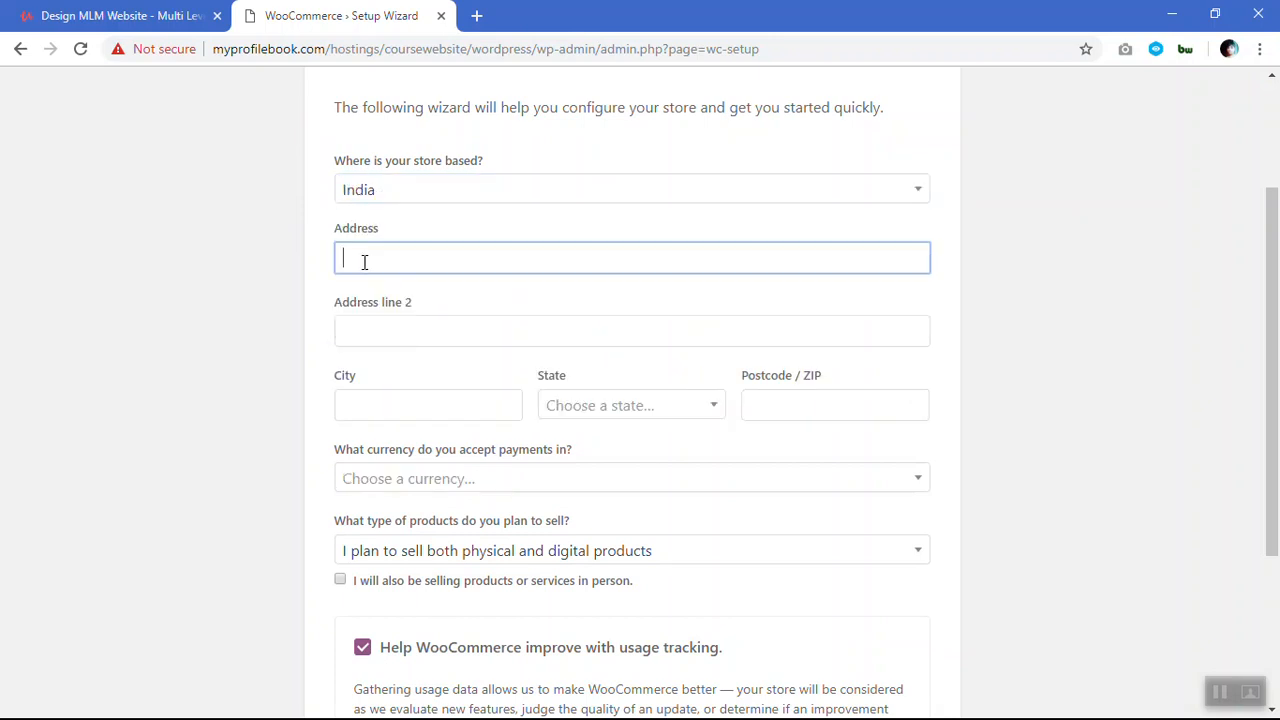
{"action": "left_click", "coordinate": [414, 297]}
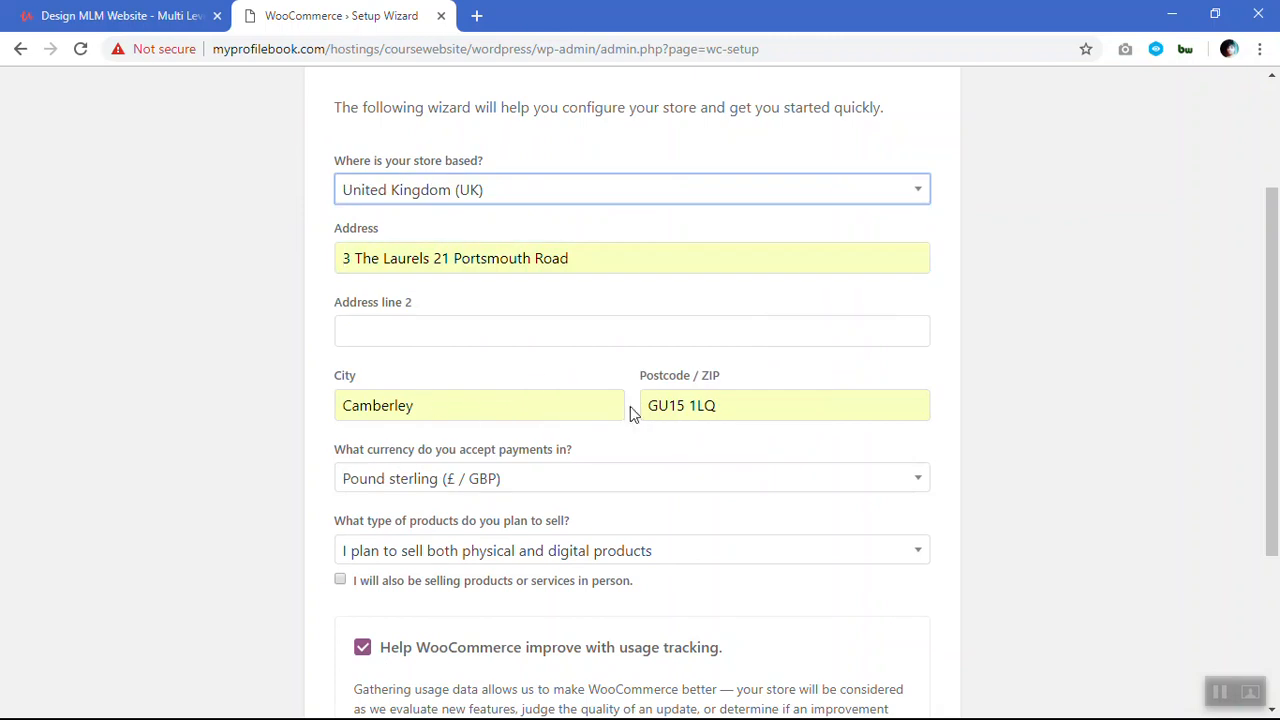
{"action": "scroll", "coordinate": [505, 250], "scroll_direction": "down", "scroll_amount": 3}
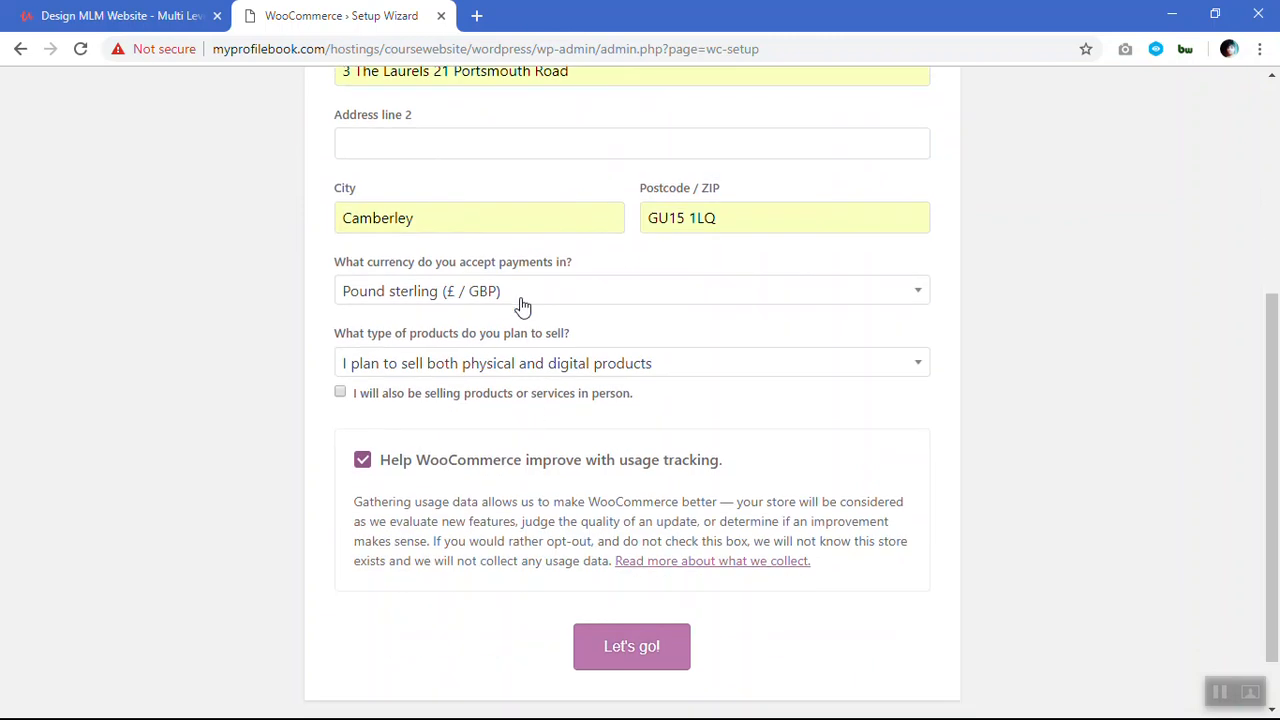
{"action": "left_click", "coordinate": [523, 306]}
{"action": "type", "text": "indi"}
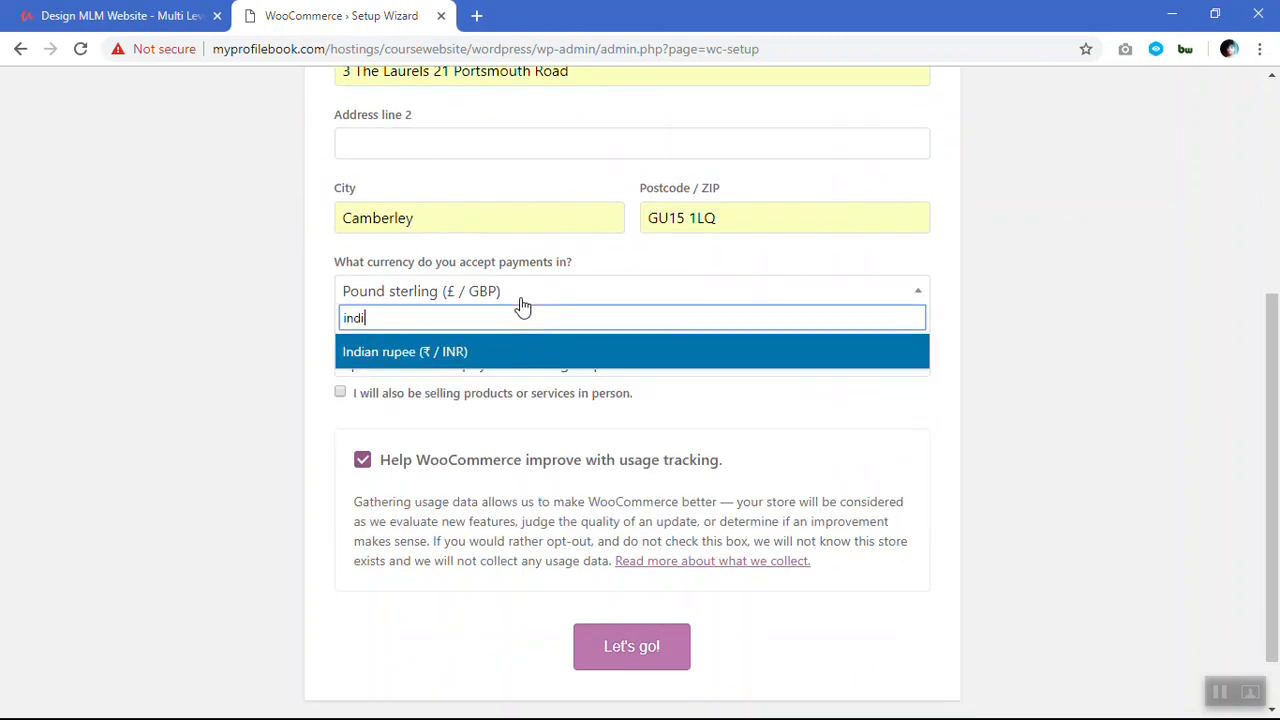
{"action": "left_click", "coordinate": [521, 365]}
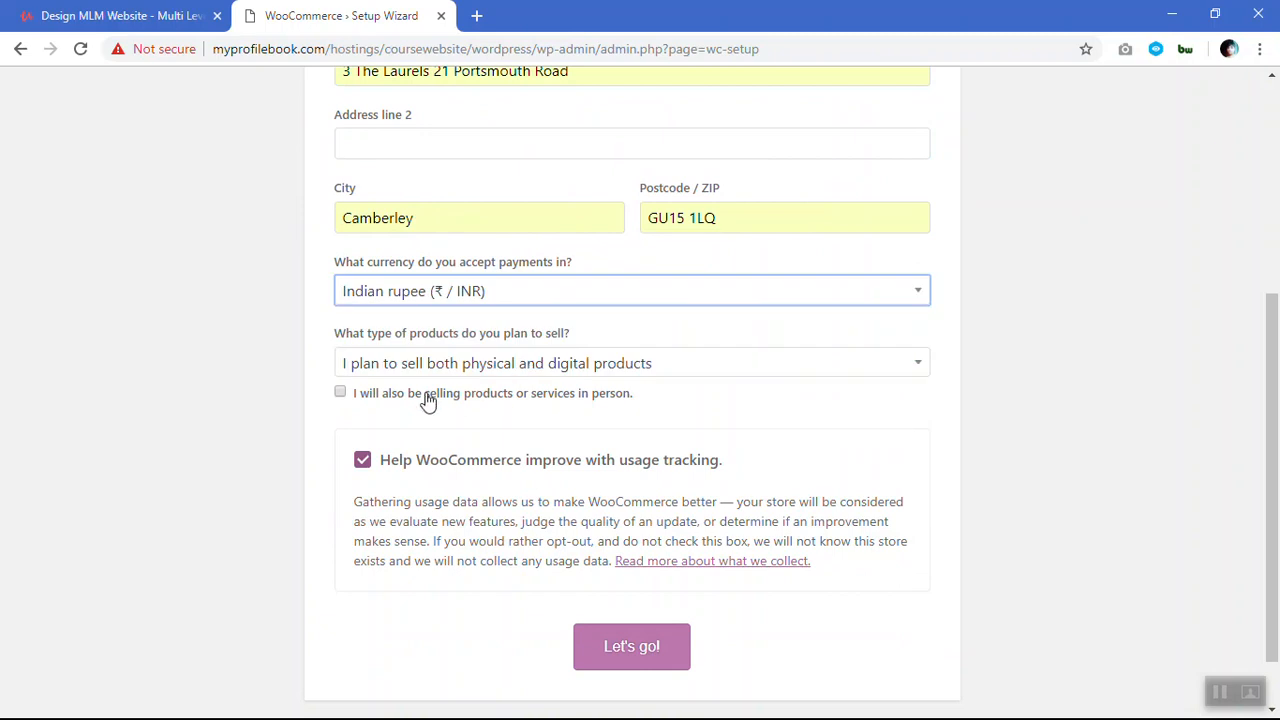
{"action": "left_click", "coordinate": [619, 662]}
- Disable Stripe while keeping PayPal enabled, and continue past the payment setup
{"action": "scroll", "coordinate": [604, 476], "scroll_direction": "up", "scroll_amount": 3}
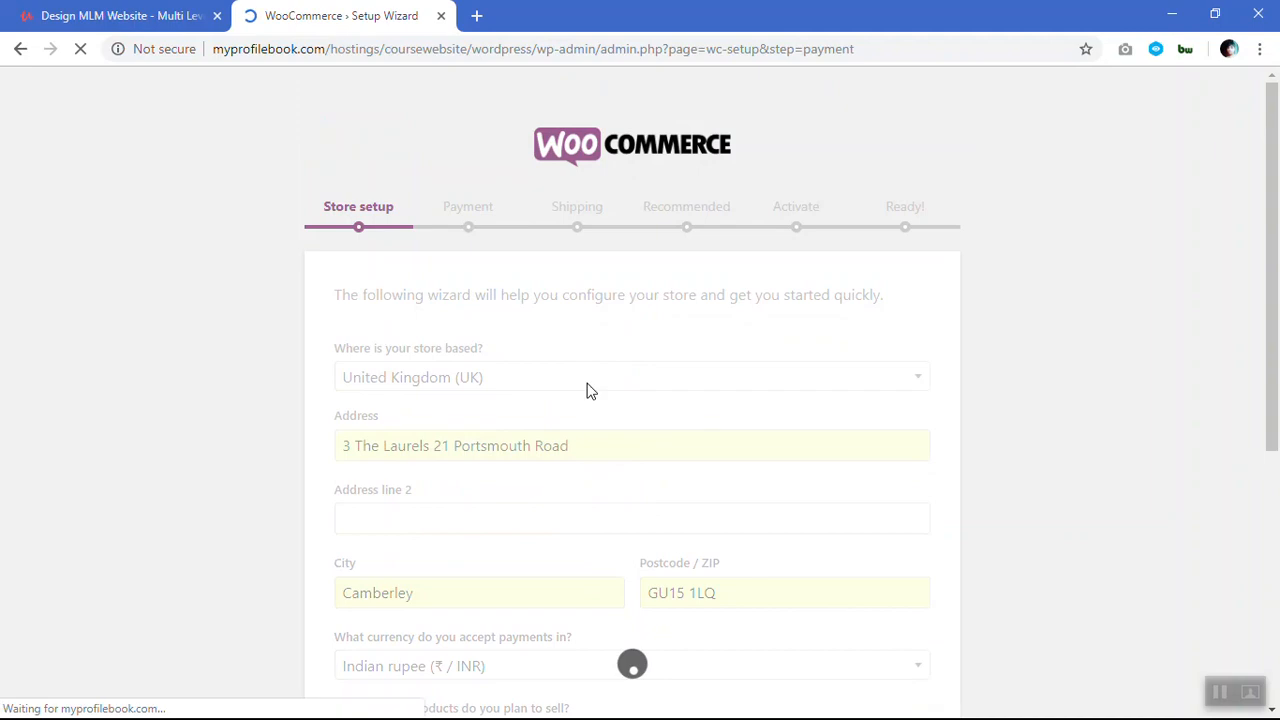
{"action": "scroll", "coordinate": [587, 391], "scroll_direction": "down", "scroll_amount": 3}
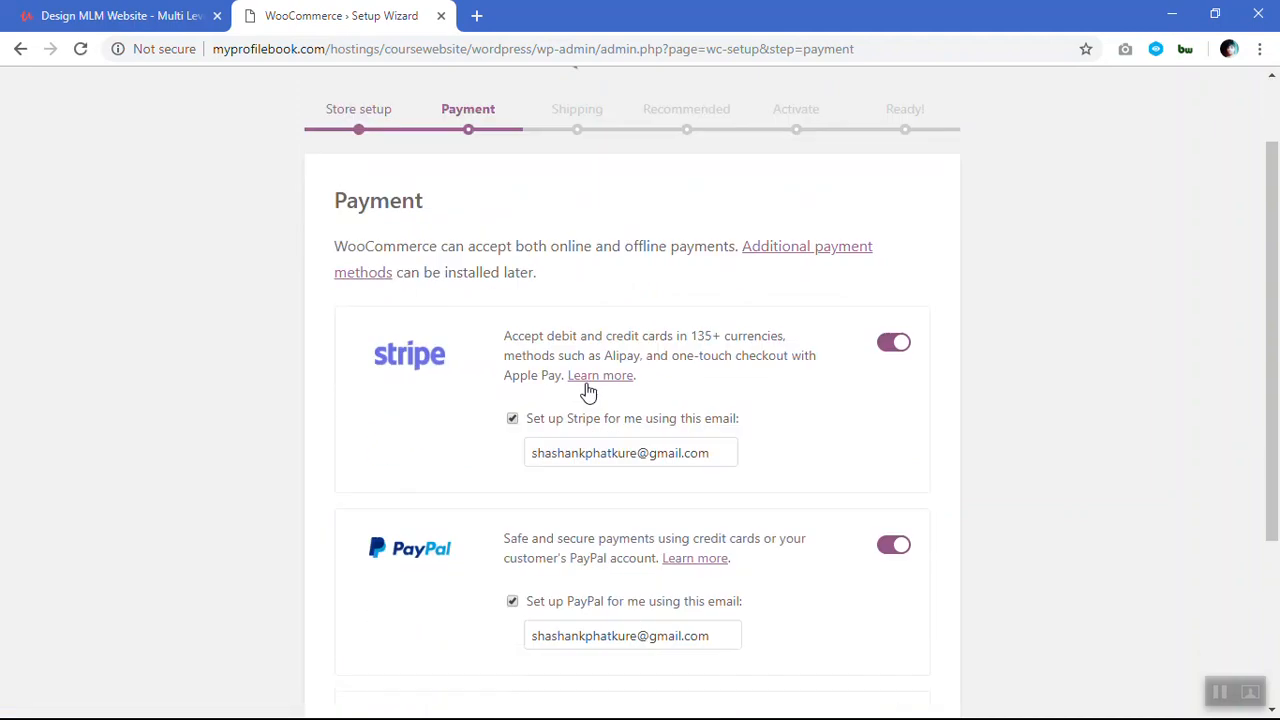
{"action": "scroll", "coordinate": [587, 391], "scroll_direction": "up", "scroll_amount": 2}
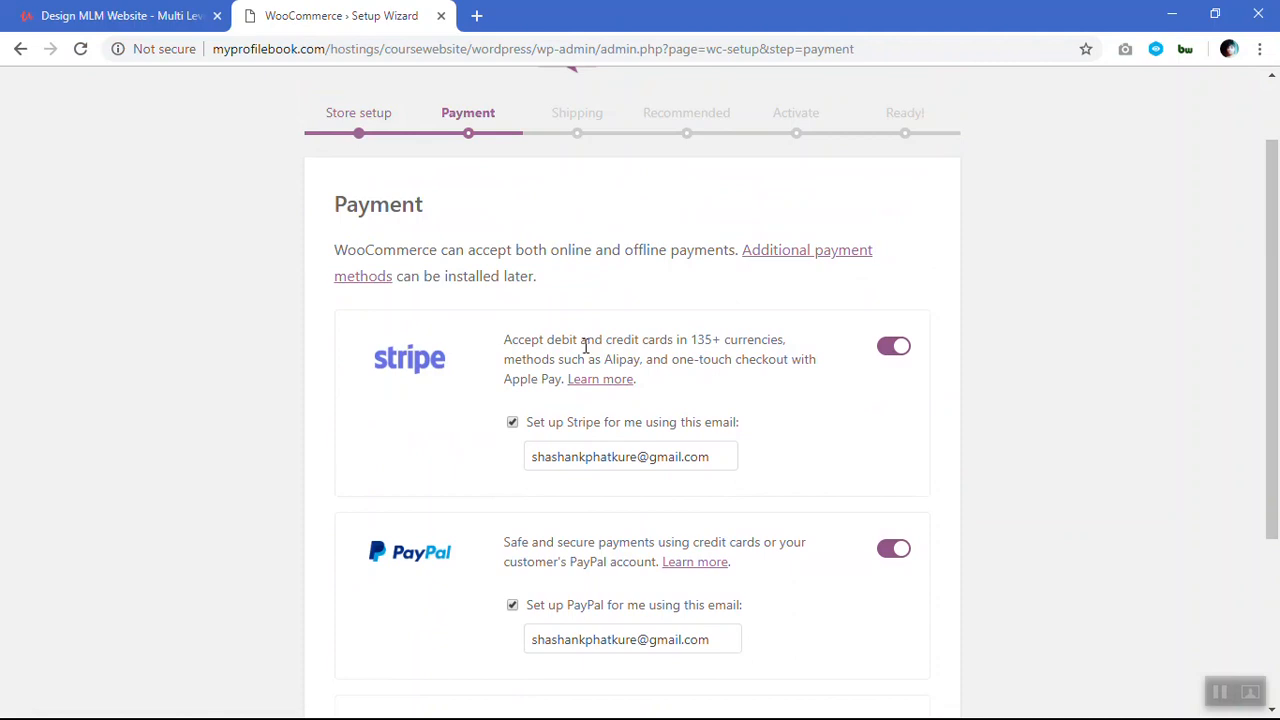
{"action": "scroll", "coordinate": [586, 344], "scroll_direction": "down", "scroll_amount": 3}
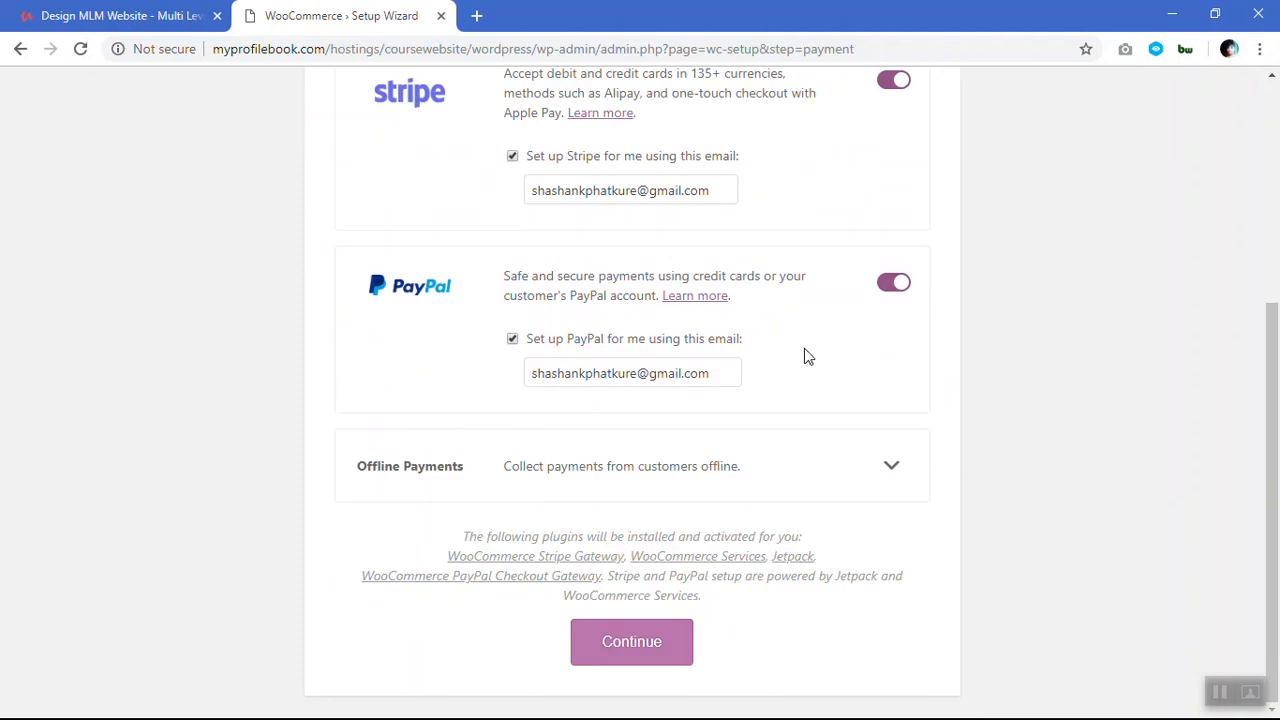
{"action": "scroll", "coordinate": [597, 357], "scroll_direction": "up", "scroll_amount": 2}
{"action": "left_click", "coordinate": [905, 263]}
{"action": "scroll", "coordinate": [748, 368], "scroll_direction": "down", "scroll_amount": 2}
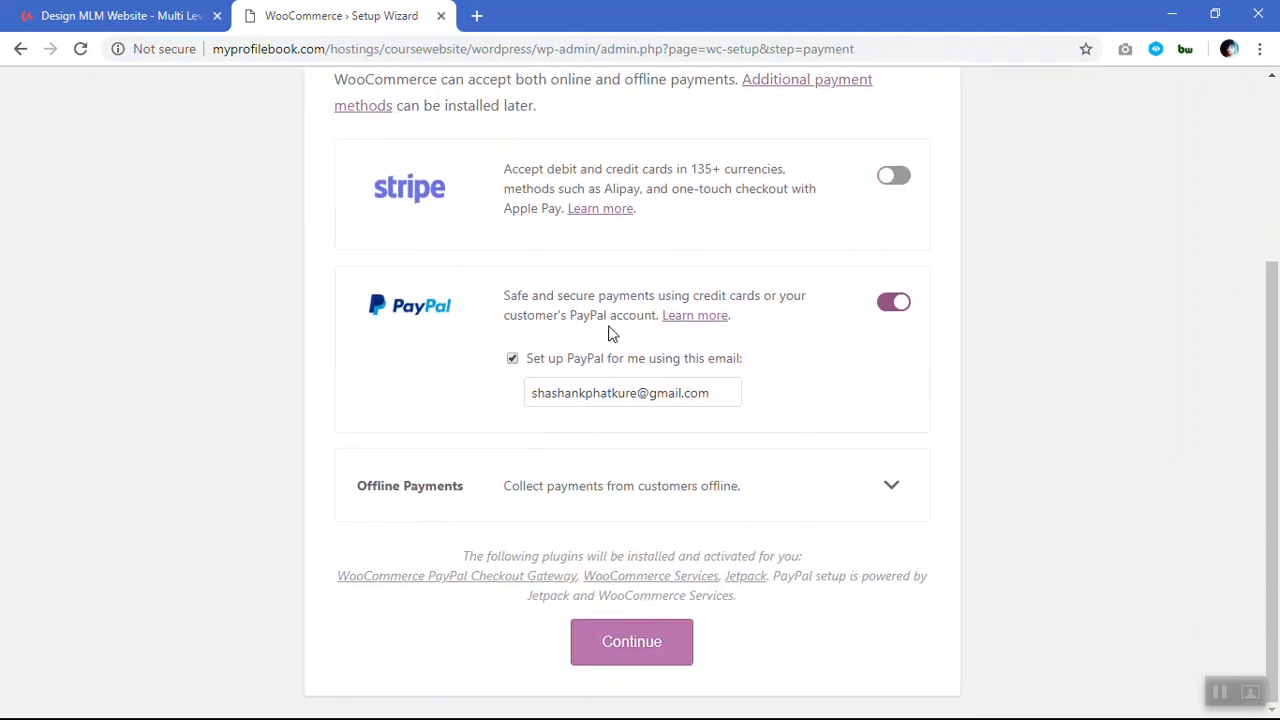
{"action": "left_click", "coordinate": [631, 635]}
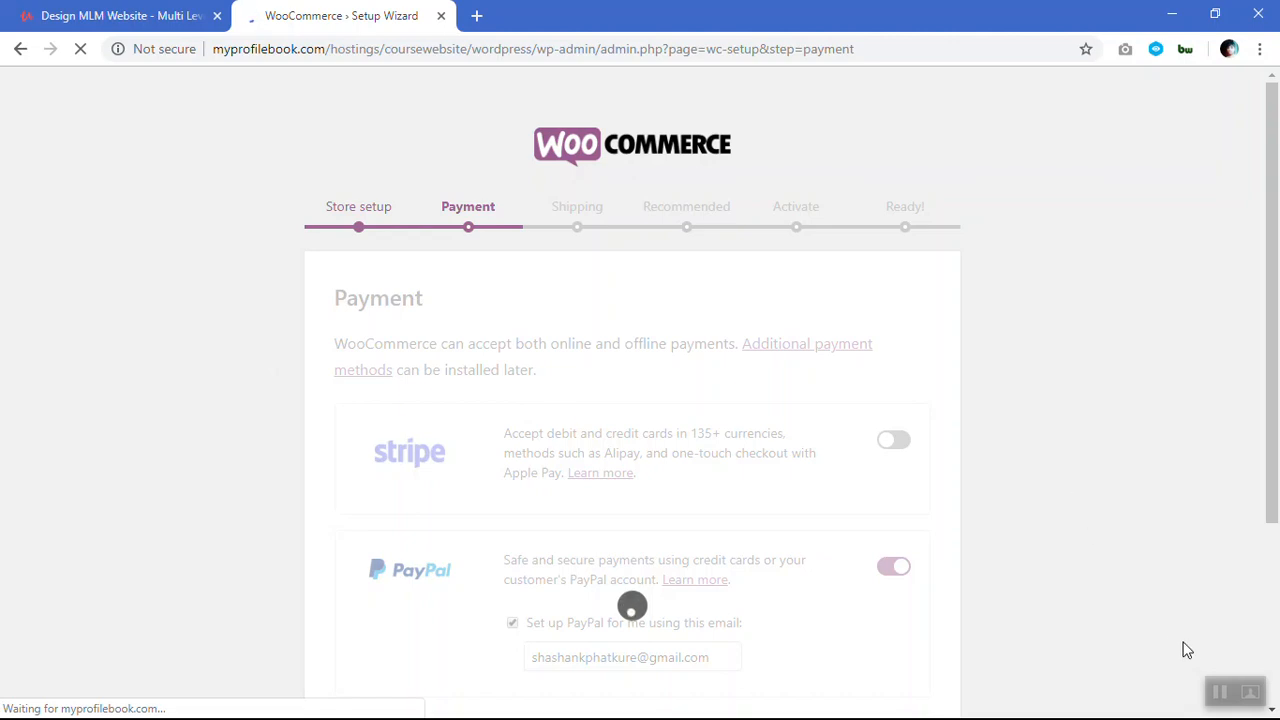
- Disable flat rate shipping for both zones and the ShipStation label printing option, and continue past the shipping setup
{"action": "scroll", "coordinate": [754, 480], "scroll_direction": "down", "scroll_amount": 4}
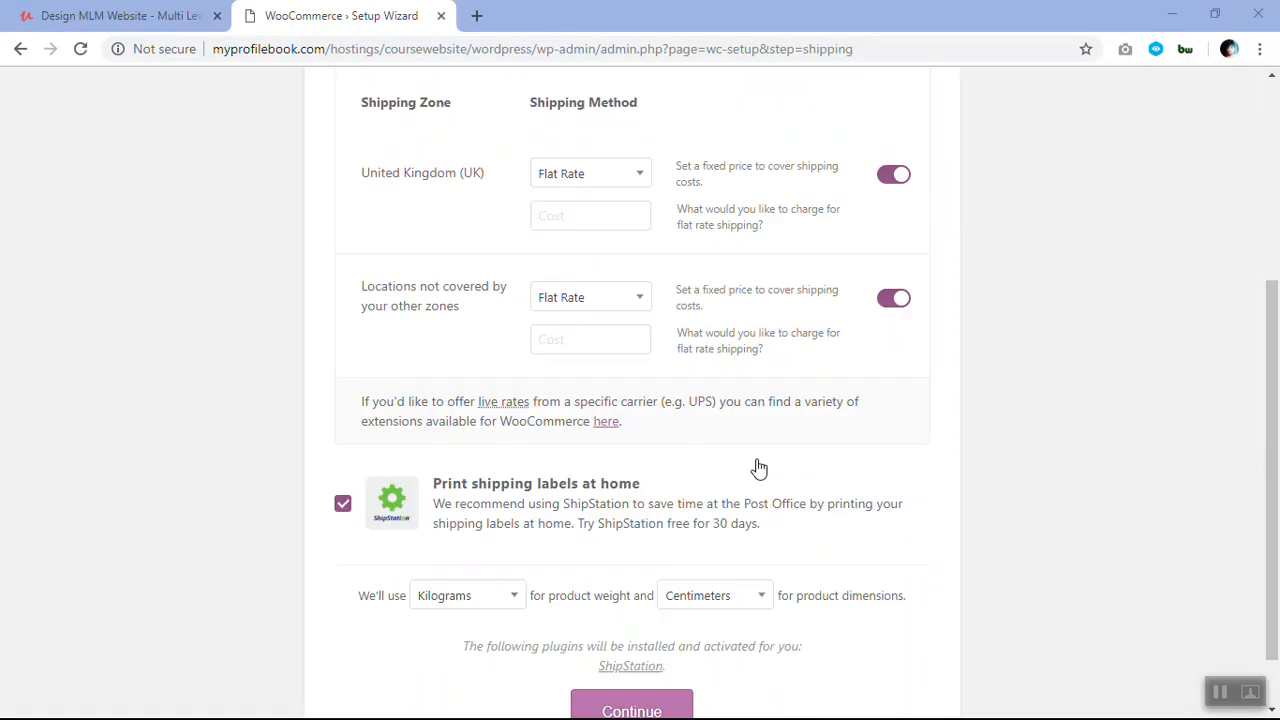
{"action": "scroll", "coordinate": [757, 465], "scroll_direction": "up", "scroll_amount": 2}
{"action": "left_click", "coordinate": [897, 329]}
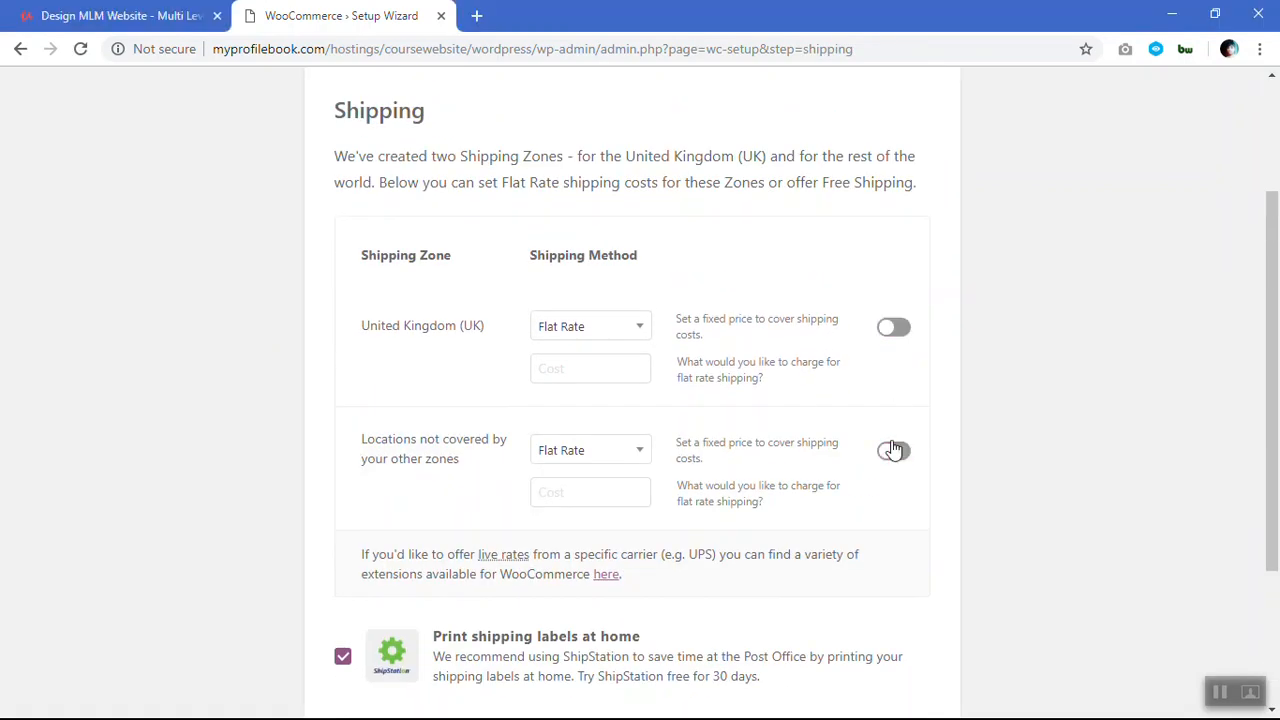
{"action": "left_click", "coordinate": [897, 449]}
{"action": "scroll", "coordinate": [800, 450], "scroll_direction": "down", "scroll_amount": 2}
{"action": "left_click", "coordinate": [495, 476]}
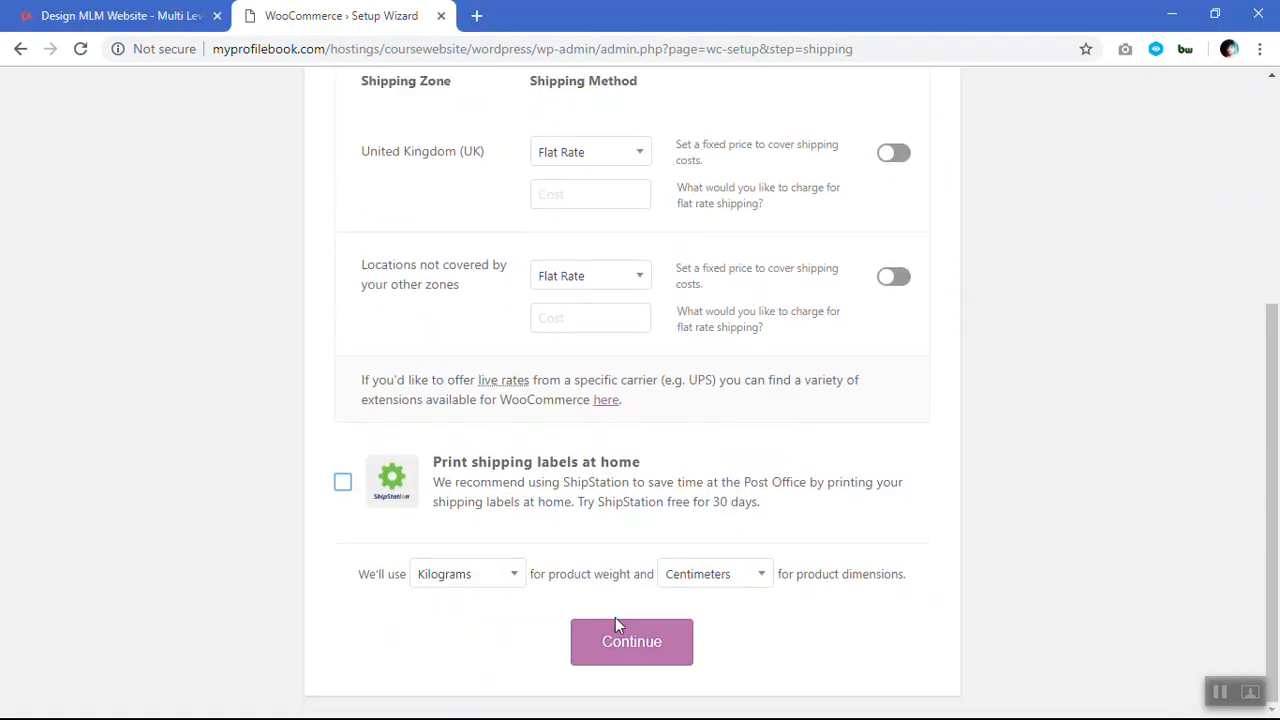
{"action": "left_click", "coordinate": [632, 648]}
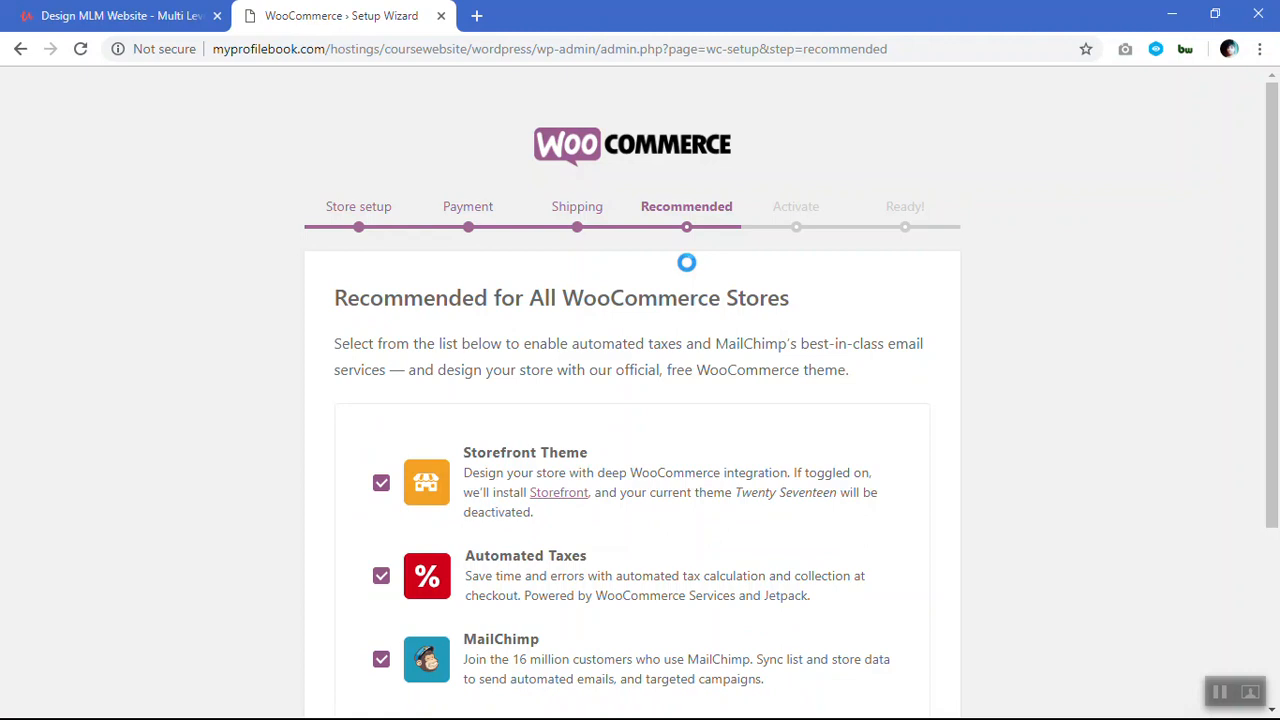
- Open the Storefront theme's page in a separate browser tab
{"action": "scroll", "coordinate": [686, 262], "scroll_direction": "down", "scroll_amount": 2}
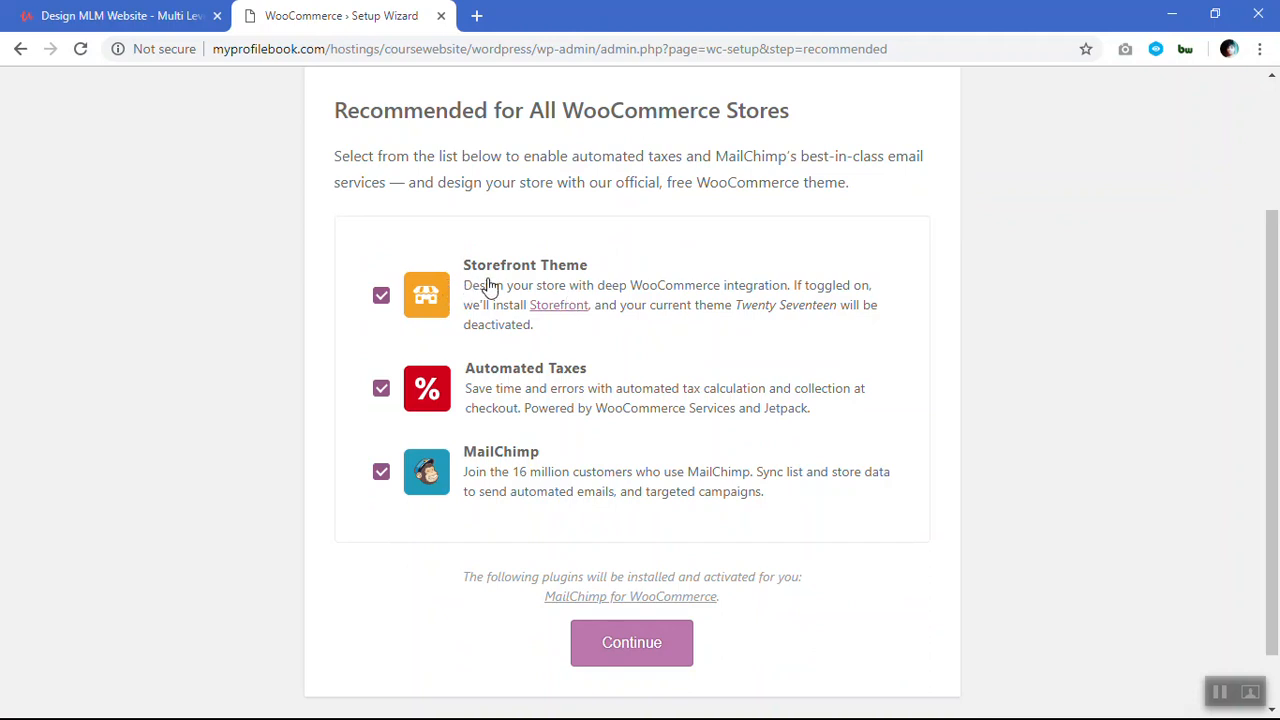
{"action": "right_click", "coordinate": [553, 310]}
{"action": "left_click", "coordinate": [580, 318]}
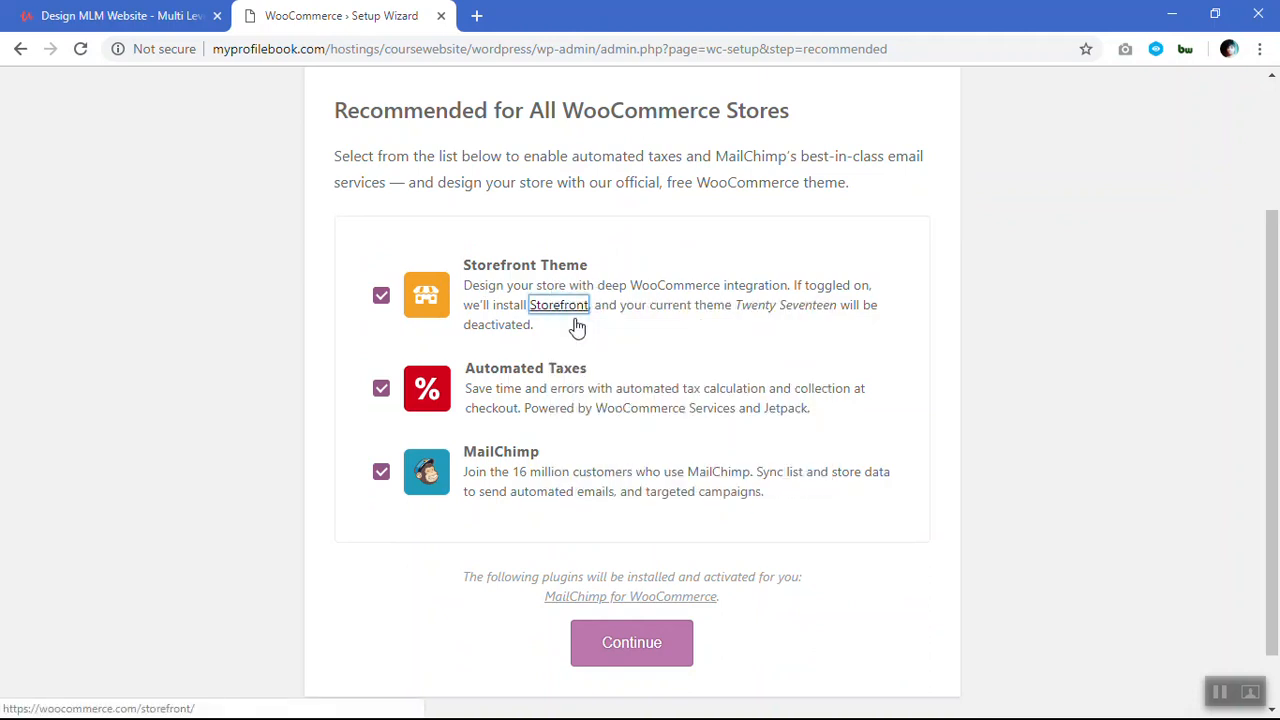
- Deselect Automated Taxes and MailChimp, keep the Storefront Theme selected, and continue with the recommended extras
{"action": "left_click", "coordinate": [570, 410]}
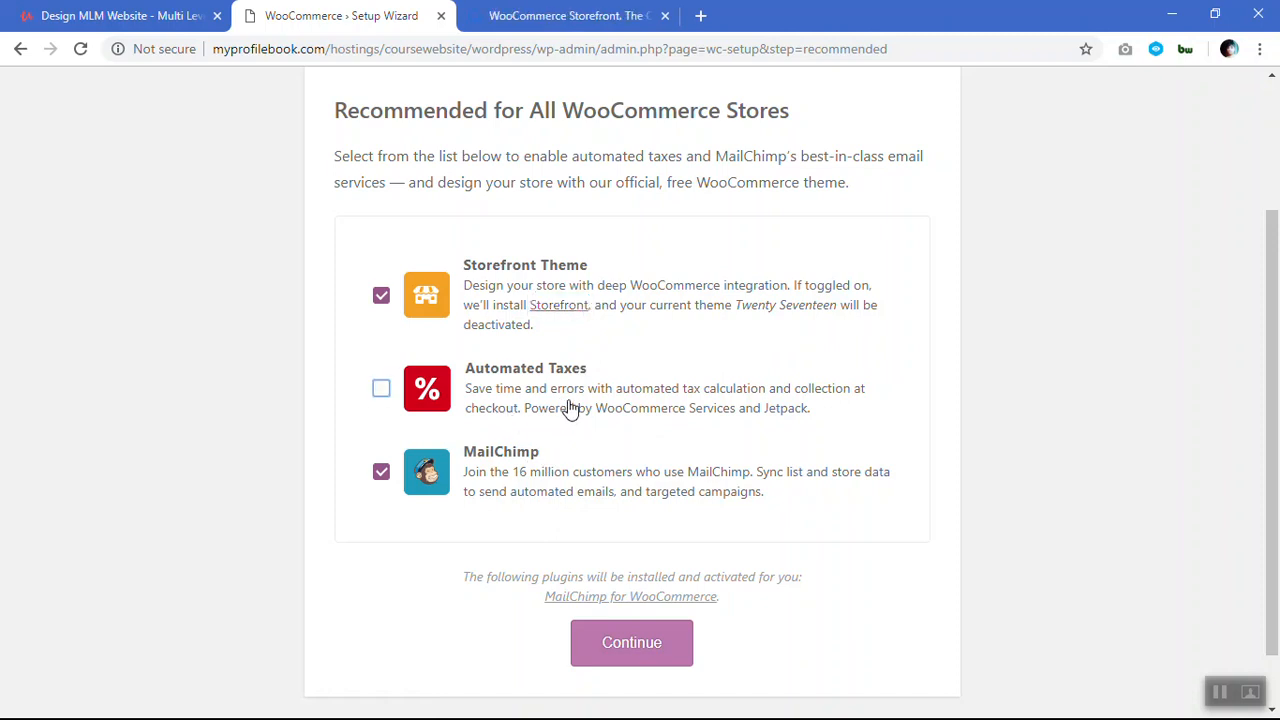
{"action": "left_click", "coordinate": [553, 490]}
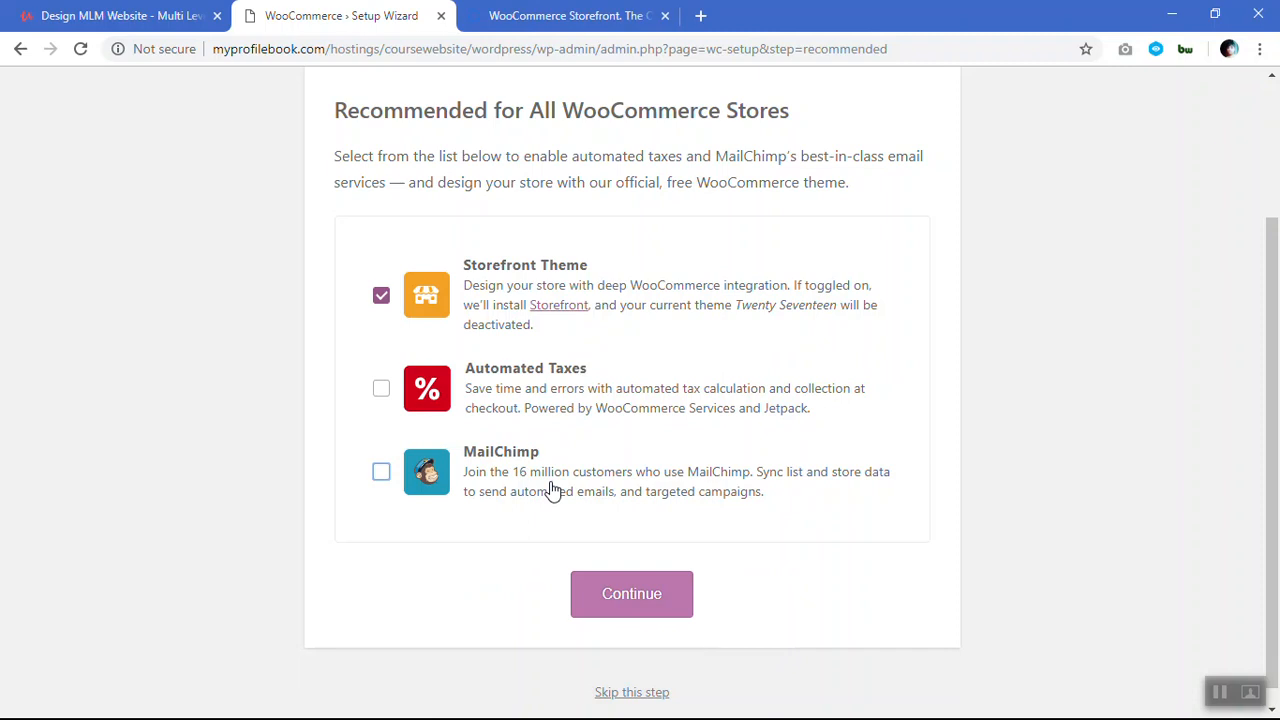
{"action": "left_click", "coordinate": [634, 593]}
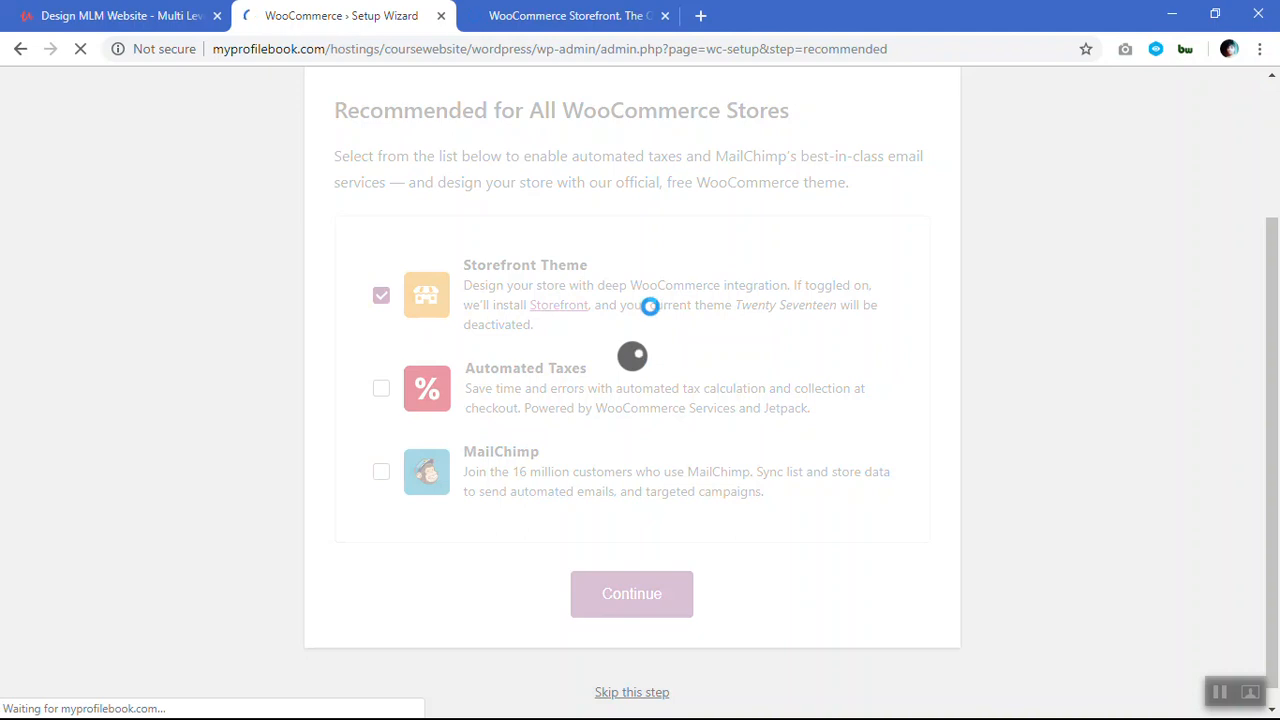
- Skip connecting the store to Jetpack and leave the finished wizard for the WordPress dashboard
{"action": "scroll", "coordinate": [650, 306], "scroll_direction": "up", "scroll_amount": 1}
{"action": "scroll", "coordinate": [650, 306], "scroll_direction": "up", "scroll_amount": 2}
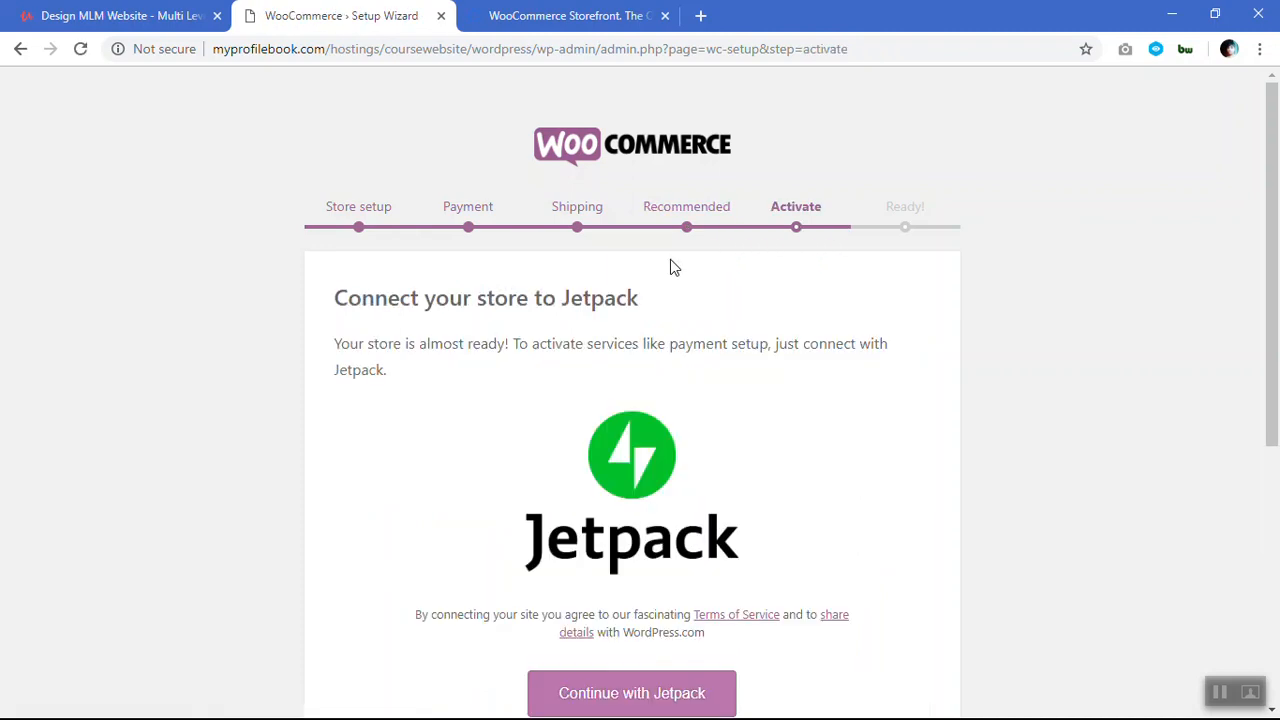
{"action": "scroll", "coordinate": [672, 266], "scroll_direction": "down", "scroll_amount": 4}
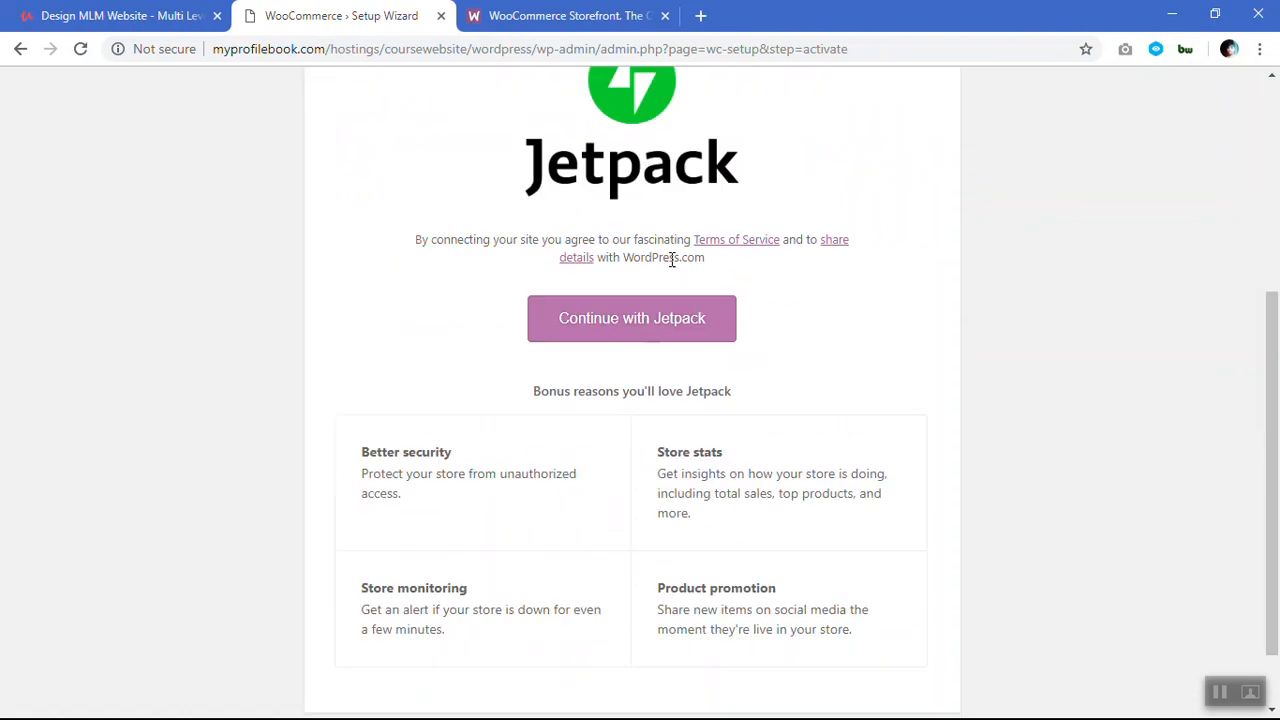
{"action": "scroll", "coordinate": [672, 260], "scroll_direction": "up", "scroll_amount": 1}
{"action": "scroll", "coordinate": [672, 266], "scroll_direction": "down", "scroll_amount": 2}
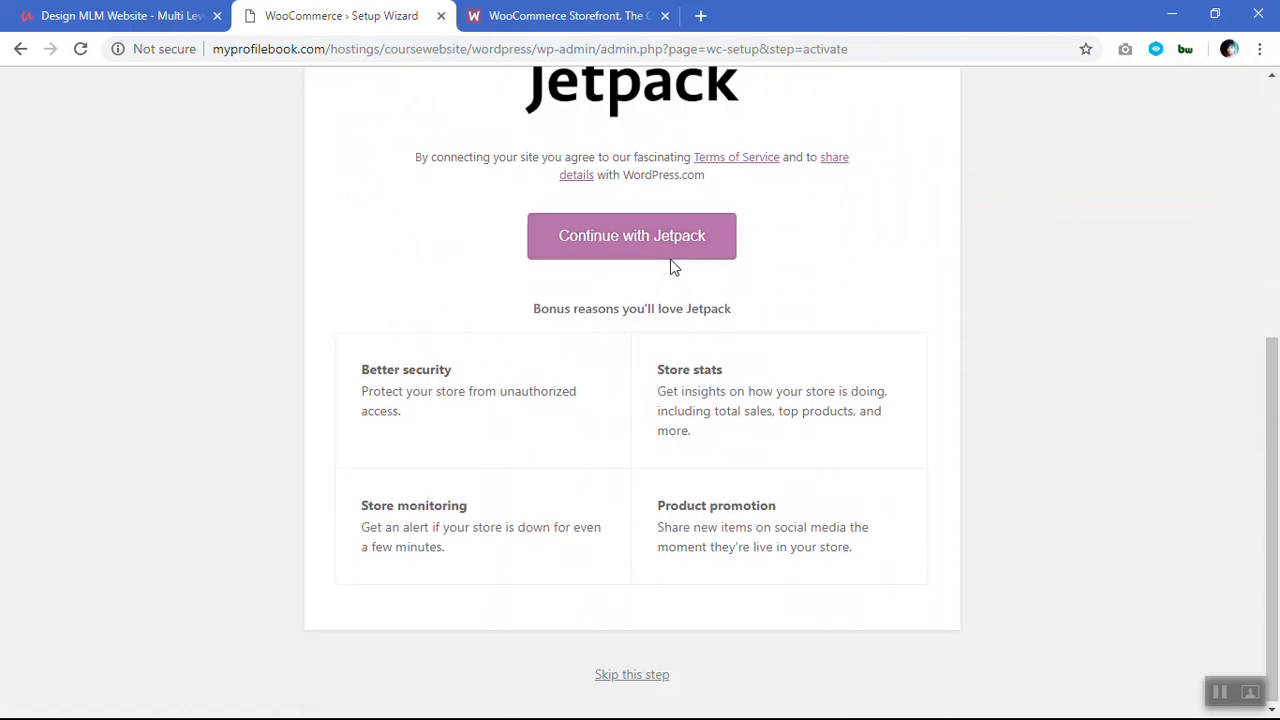
{"action": "scroll", "coordinate": [672, 266], "scroll_direction": "up", "scroll_amount": 3}
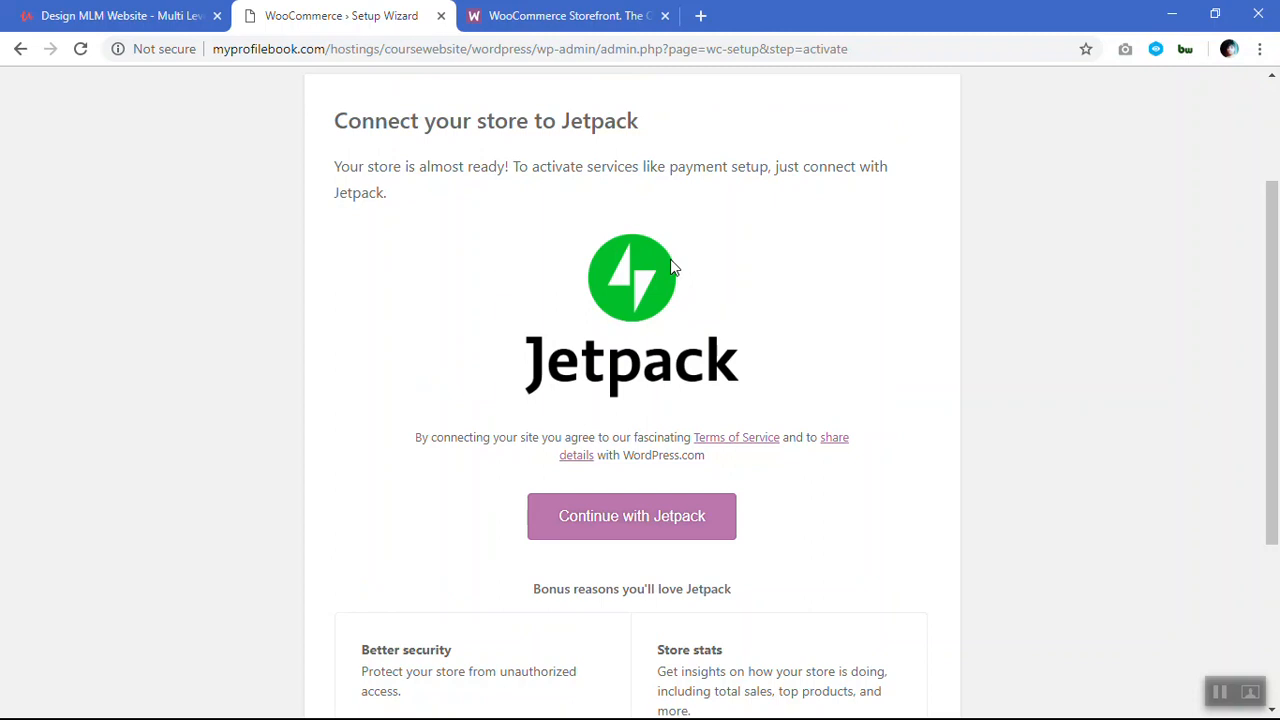
{"action": "scroll", "coordinate": [671, 261], "scroll_direction": "down", "scroll_amount": 3}
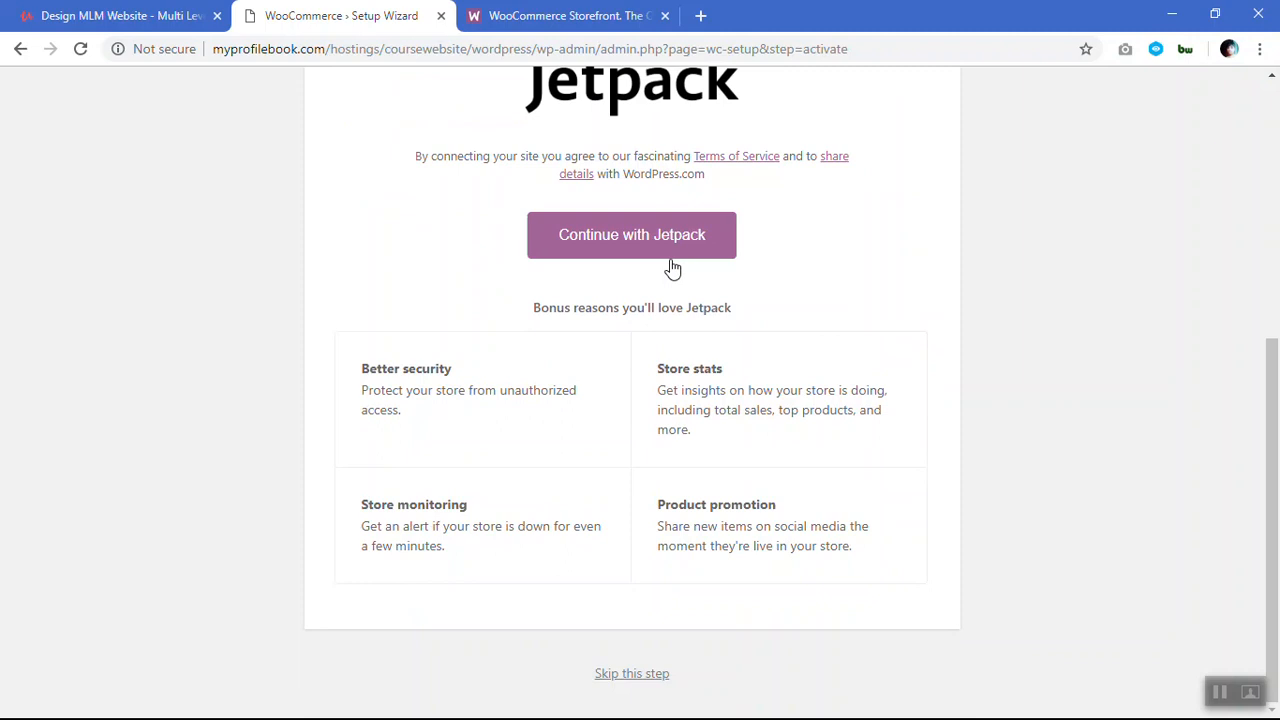
{"action": "left_click", "coordinate": [638, 676]}
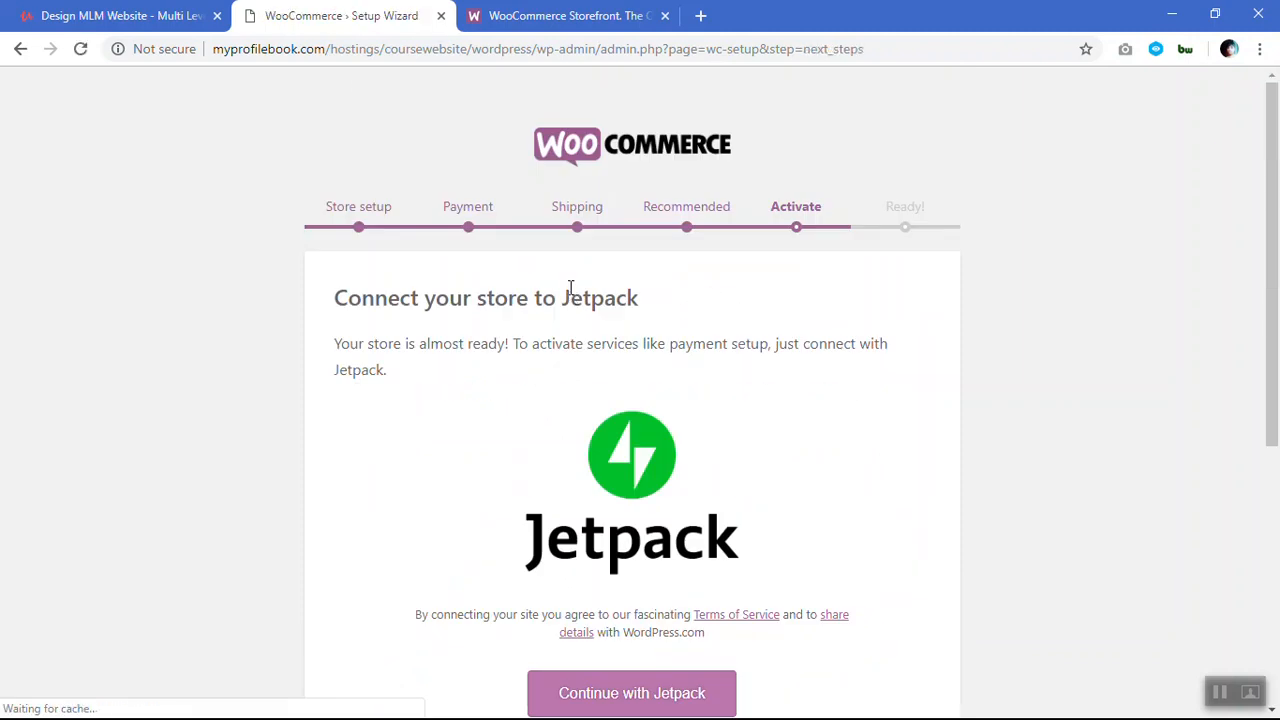
{"action": "scroll", "coordinate": [570, 288], "scroll_direction": "down", "scroll_amount": 3}
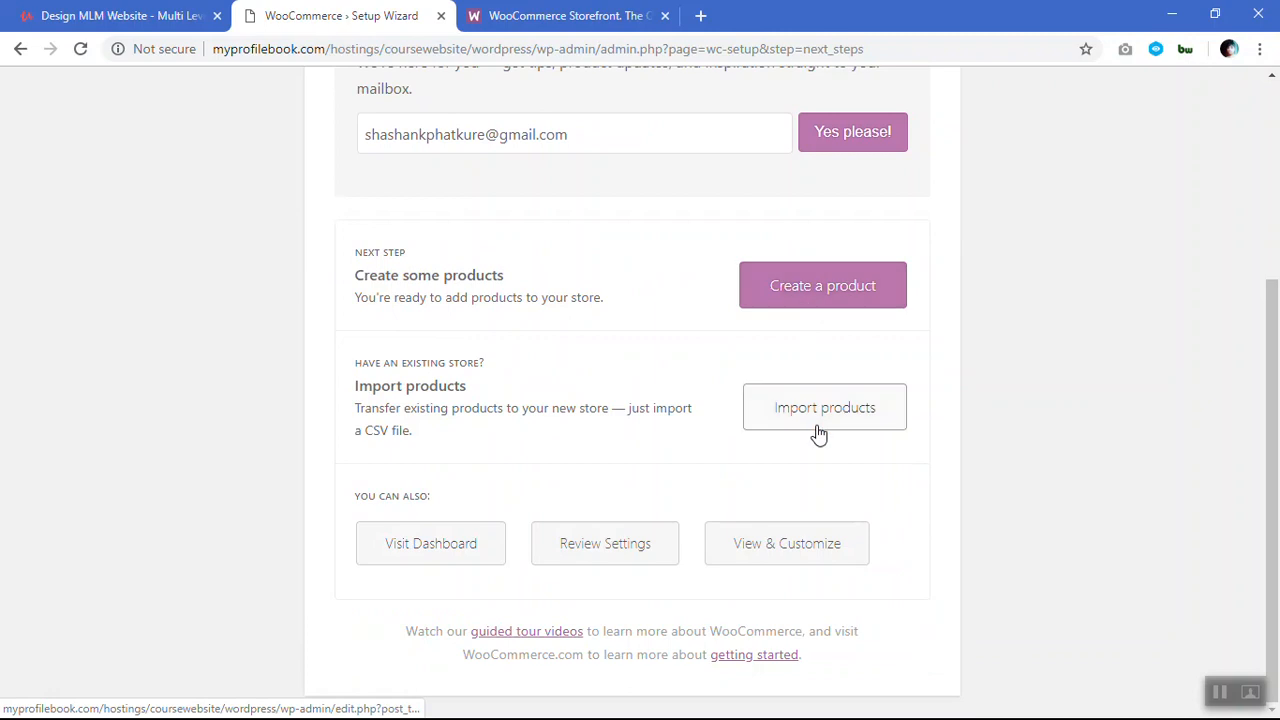
{"action": "left_click", "coordinate": [460, 542]}
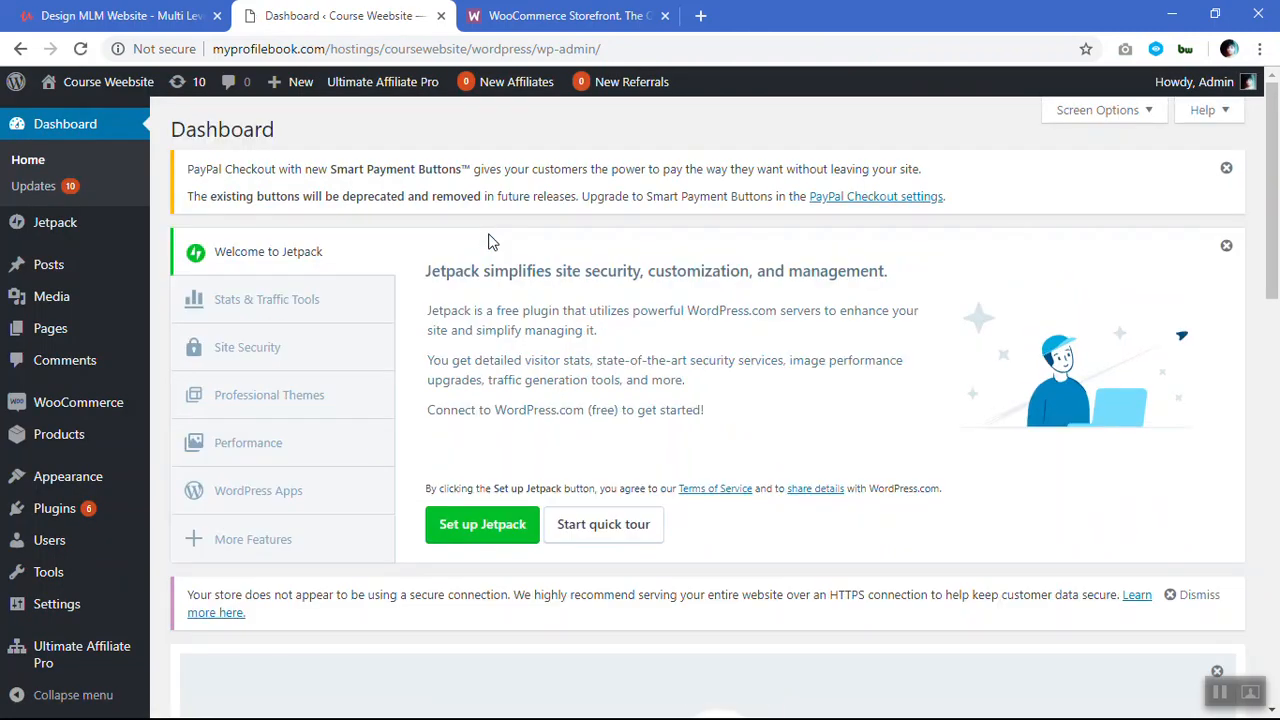
- Switch to the Storefront theme's page and open its live demo store
{"action": "left_click", "coordinate": [560, 15]}
{"action": "mouse_move", "coordinate": [497, 257]}
{"action": "scroll", "coordinate": [612, 322], "scroll_direction": "down", "scroll_amount": 2}
{"action": "scroll", "coordinate": [557, 277], "scroll_direction": "up", "scroll_amount": 4}
{"action": "left_click", "coordinate": [280, 316]}
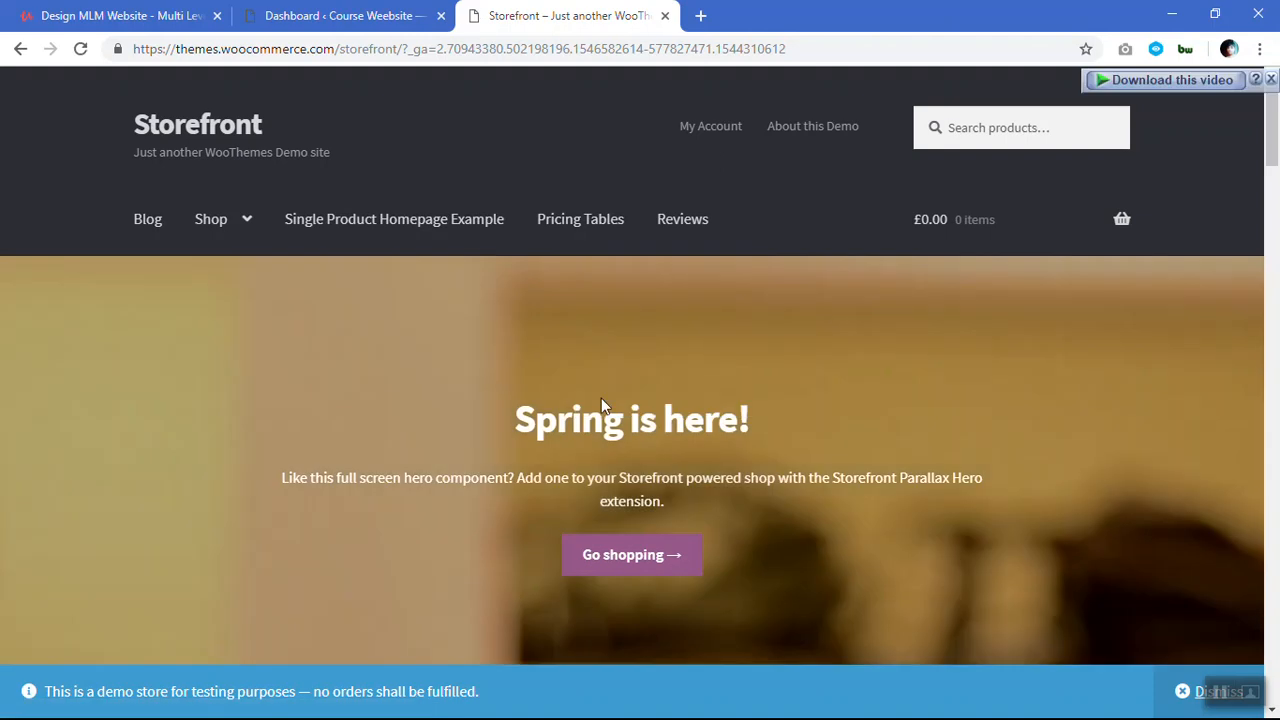
- Look through the Storefront demo homepage's product categories, product sections and footer
{"action": "scroll", "coordinate": [753, 419], "scroll_direction": "down", "scroll_amount": 3}
{"action": "scroll", "coordinate": [754, 417], "scroll_direction": "down", "scroll_amount": 5}
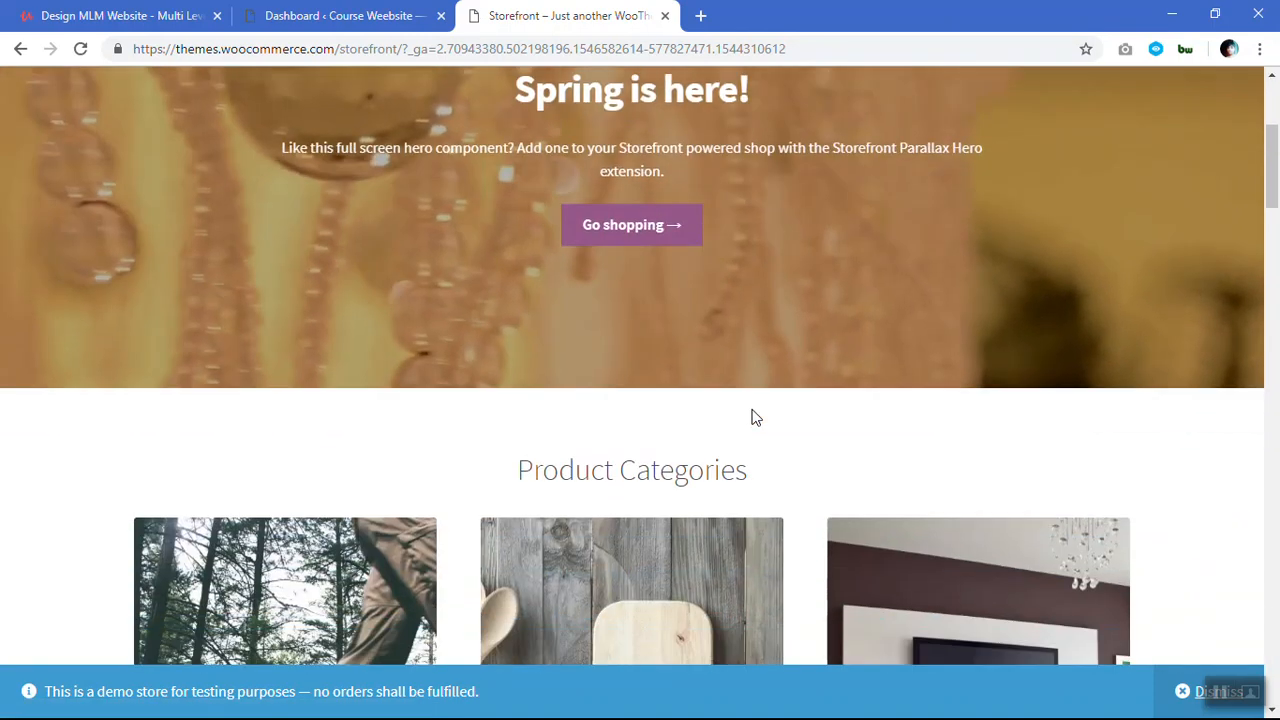
{"action": "scroll", "coordinate": [810, 360], "scroll_direction": "down", "scroll_amount": 6}
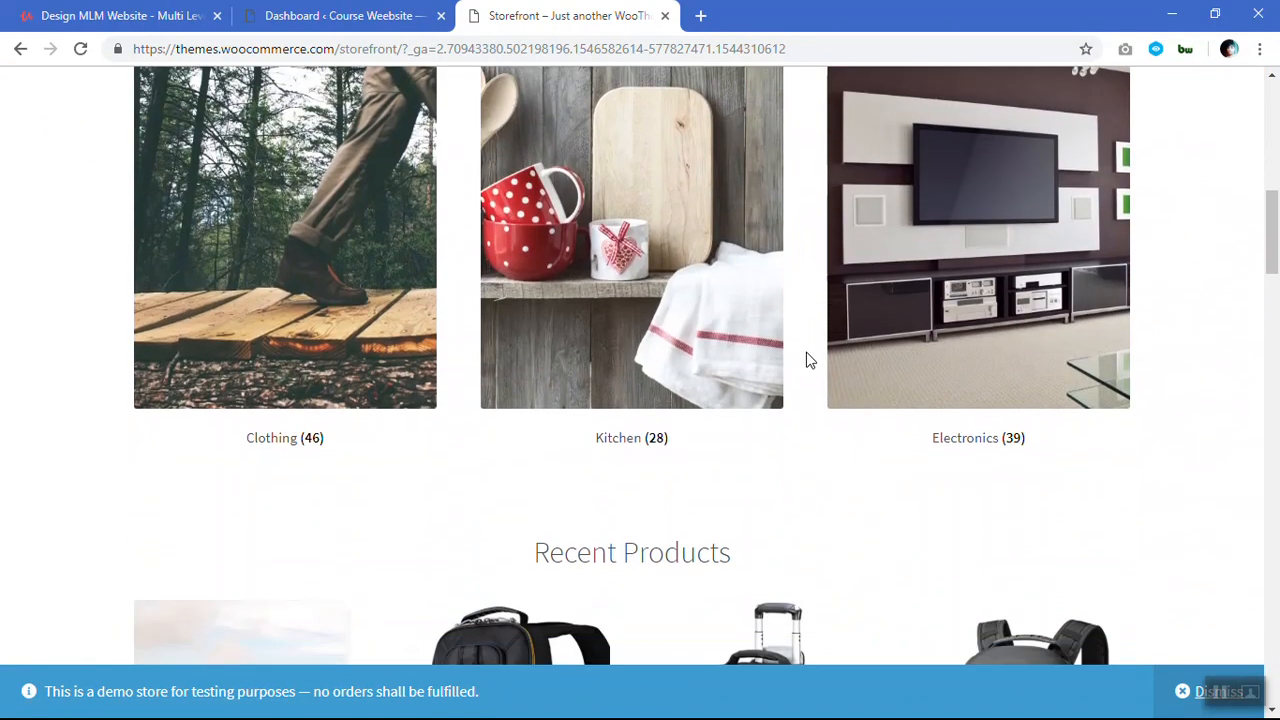
{"action": "scroll", "coordinate": [808, 361], "scroll_direction": "down", "scroll_amount": 10}
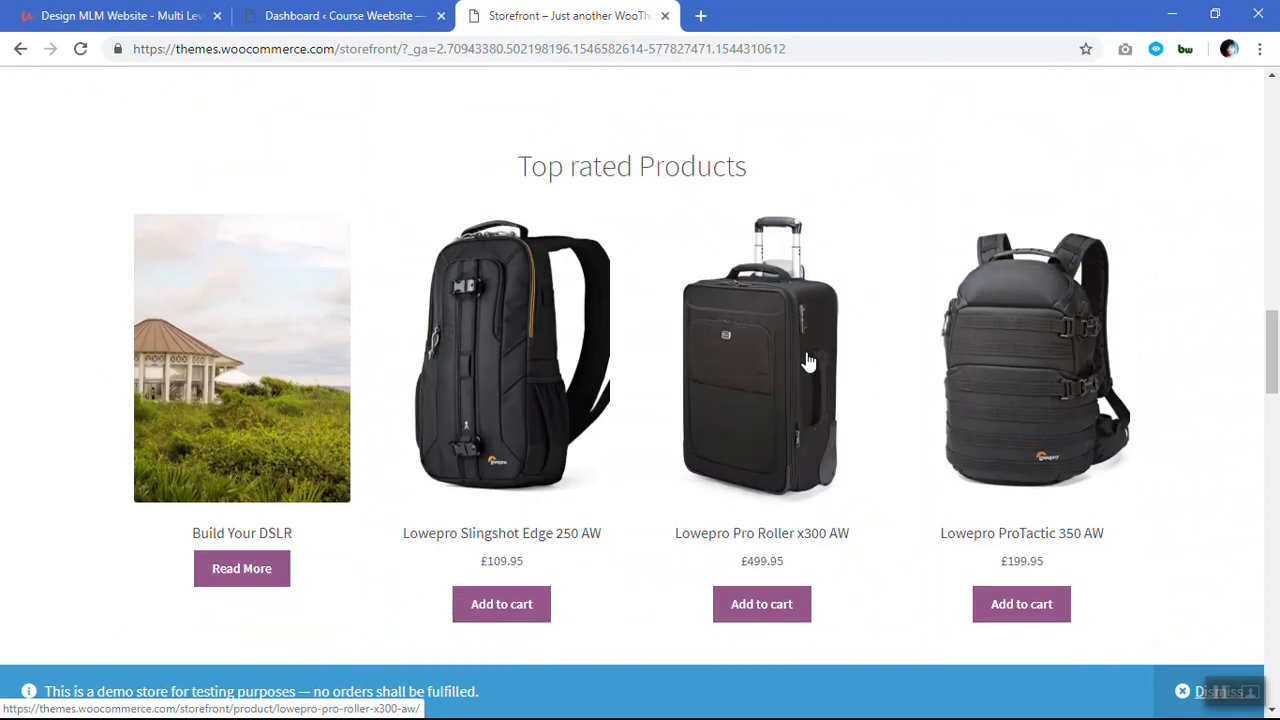
{"action": "scroll", "coordinate": [808, 361], "scroll_direction": "down", "scroll_amount": 12}
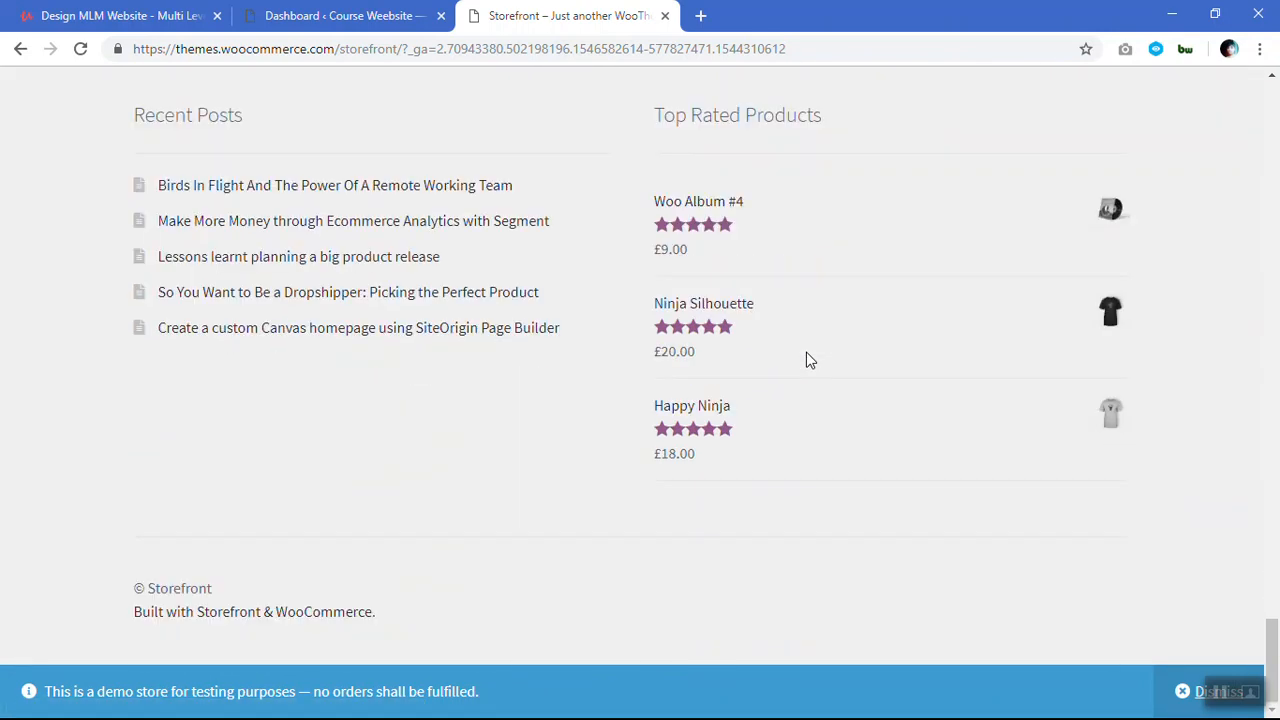
{"action": "scroll", "coordinate": [810, 360], "scroll_direction": "up", "scroll_amount": 12}
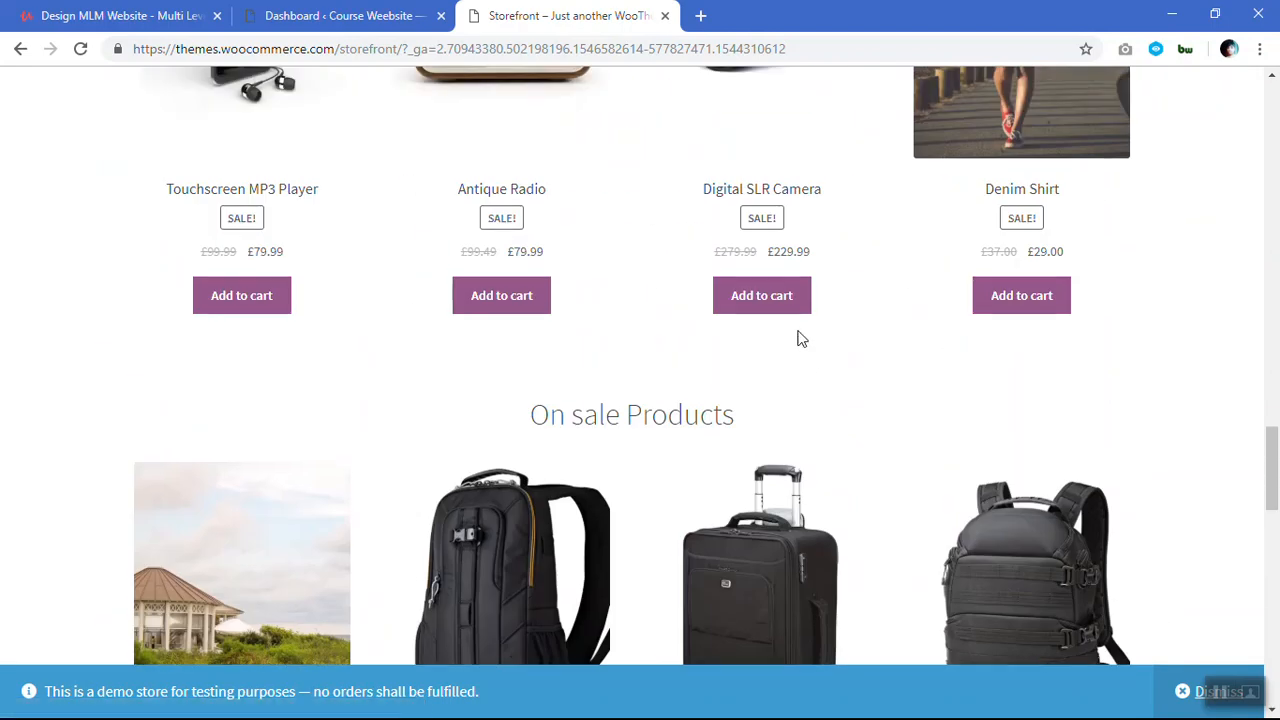
- Add the Digital SLR Camera, Antique Radio and Touchscreen MP3 Player to the demo cart, review the cart, and close the demo
{"action": "left_click", "coordinate": [745, 303]}
{"action": "left_click", "coordinate": [525, 300]}
{"action": "left_click", "coordinate": [240, 310]}
{"action": "left_click", "coordinate": [815, 303]}
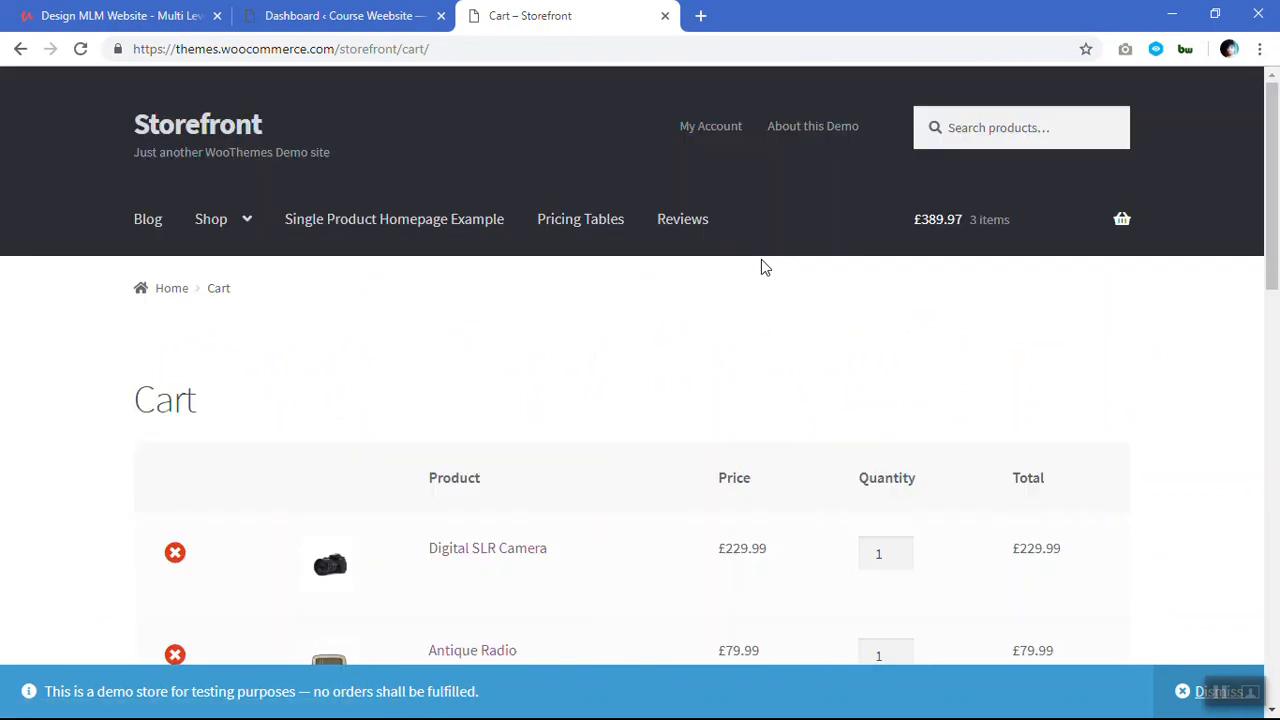
{"action": "scroll", "coordinate": [761, 262], "scroll_direction": "down", "scroll_amount": 5}
{"action": "scroll", "coordinate": [760, 258], "scroll_direction": "down", "scroll_amount": 4}
{"action": "left_click", "coordinate": [665, 16]}
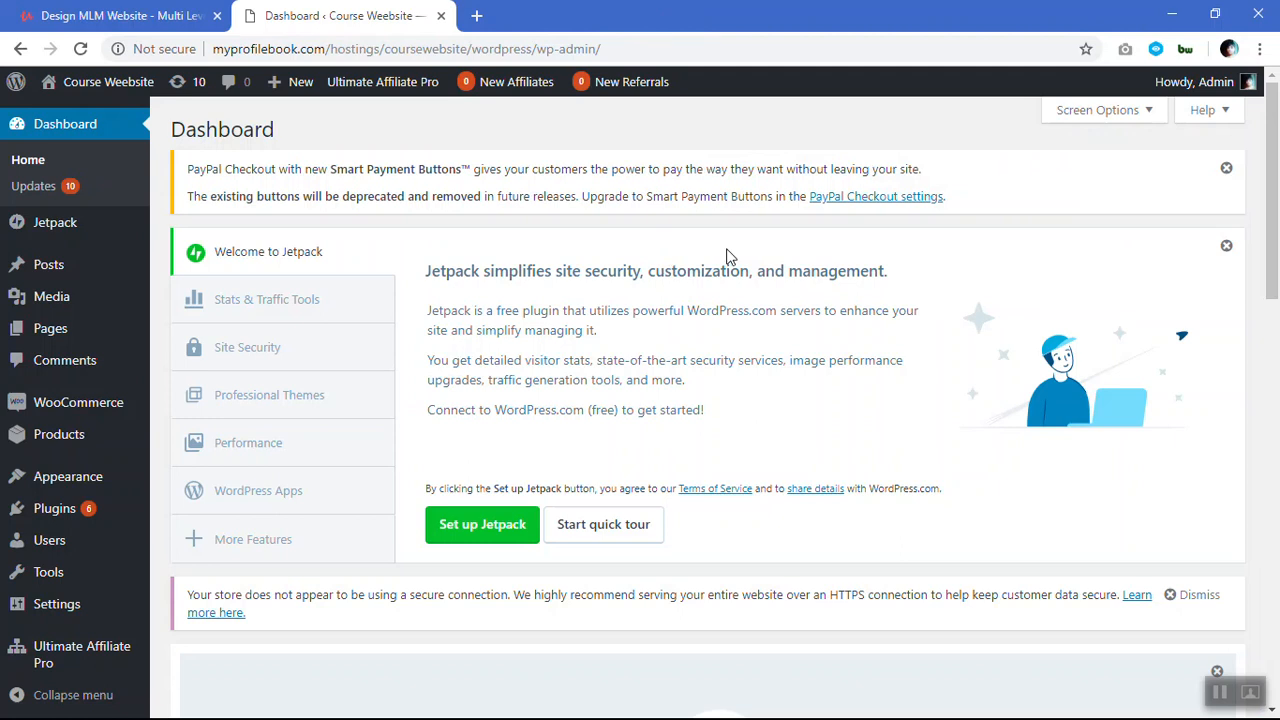
- Start designing the store with Storefront's homepage template and example products, and skip the Customizer tour
{"action": "scroll", "coordinate": [727, 256], "scroll_direction": "down", "scroll_amount": 6}
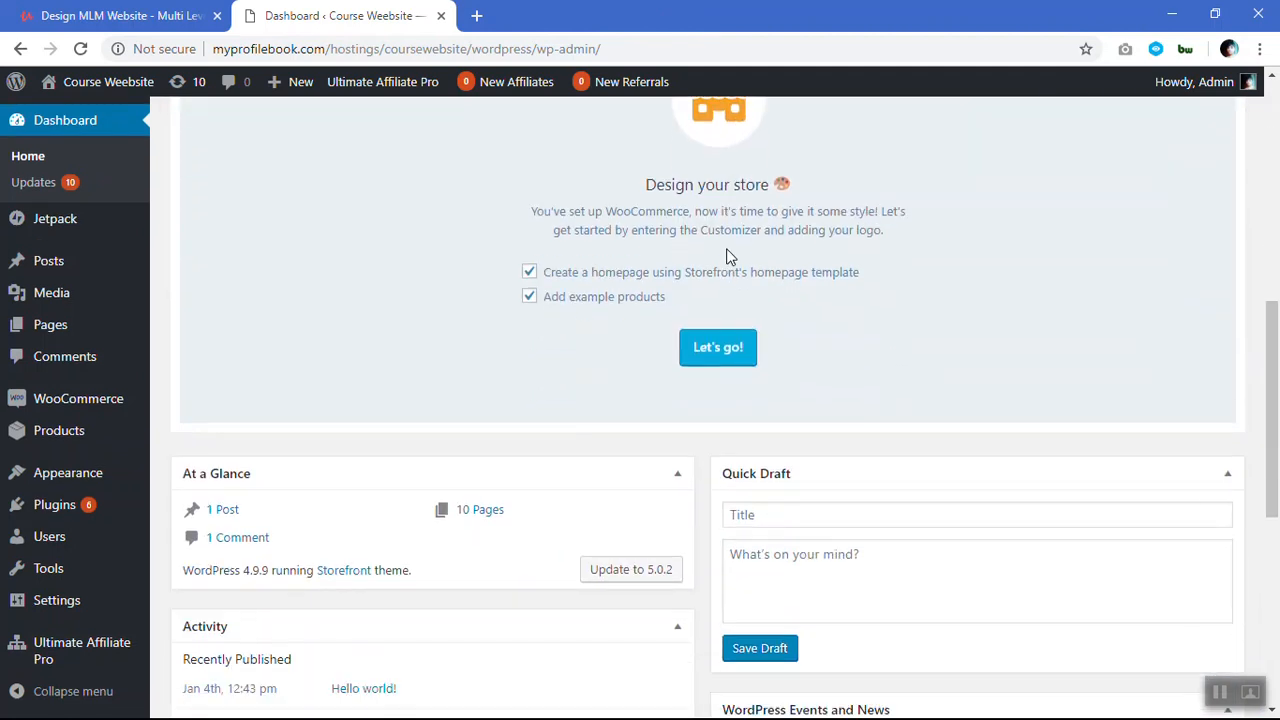
{"action": "scroll", "coordinate": [727, 256], "scroll_direction": "up", "scroll_amount": 2}
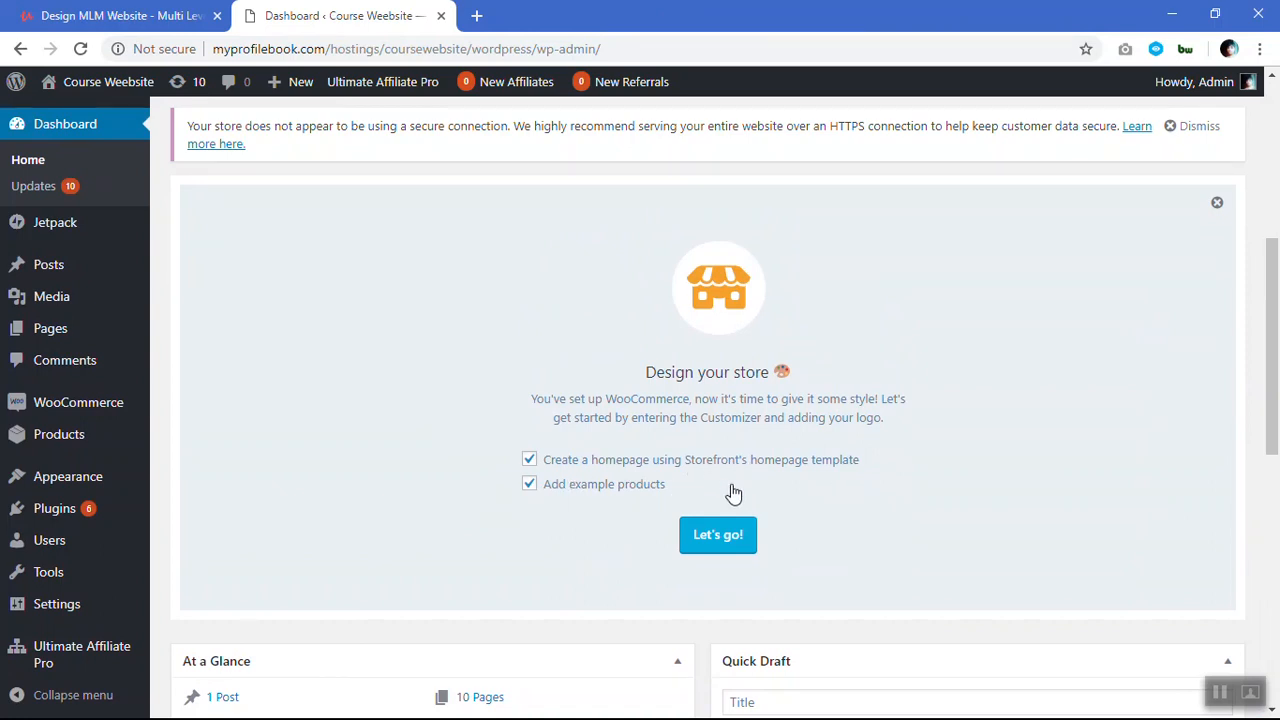
{"action": "left_click", "coordinate": [725, 550]}
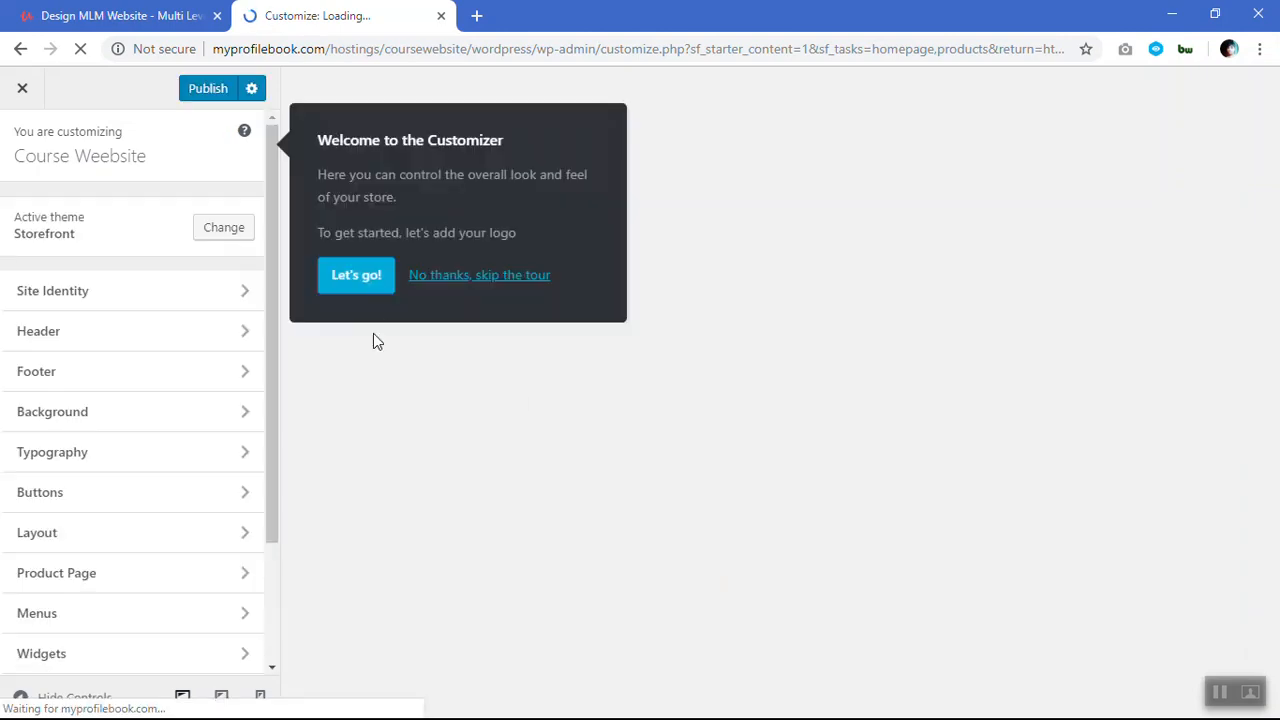
{"action": "left_click", "coordinate": [500, 279]}
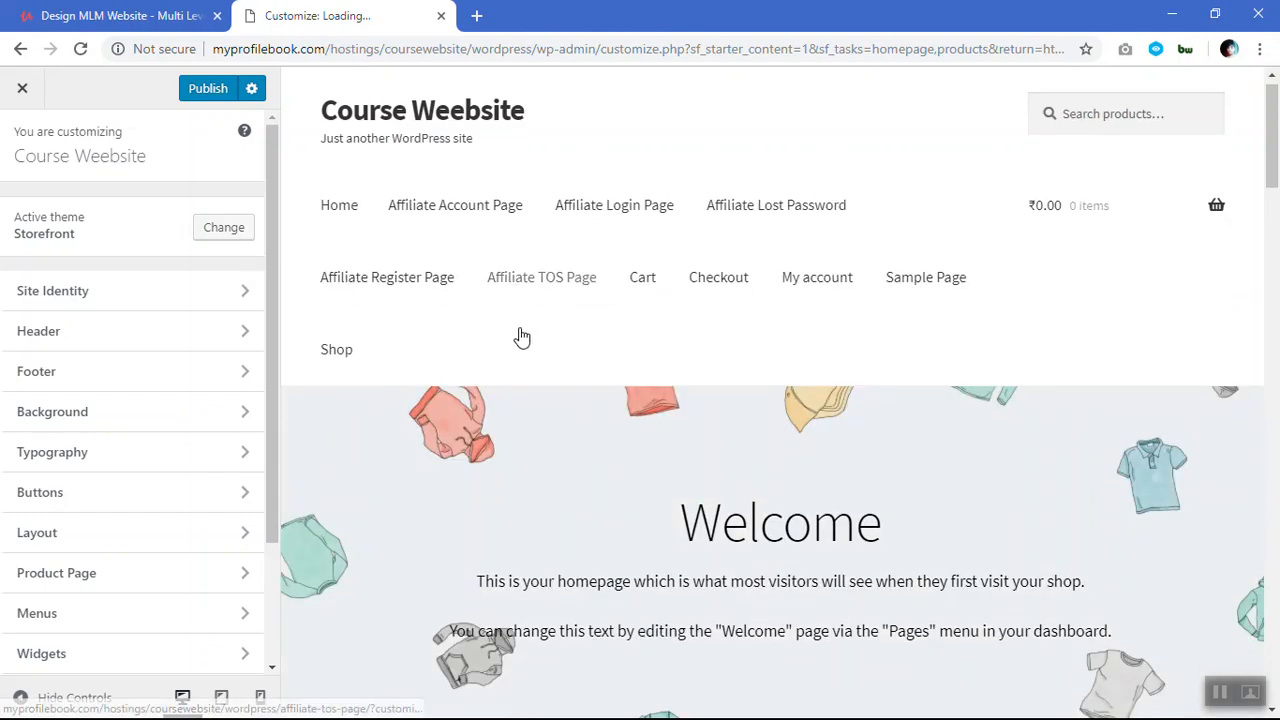
- Review the homepage preview and set the site title to "MLM Website" in the Site Identity settings
{"action": "scroll", "coordinate": [557, 366], "scroll_direction": "down", "scroll_amount": 20}
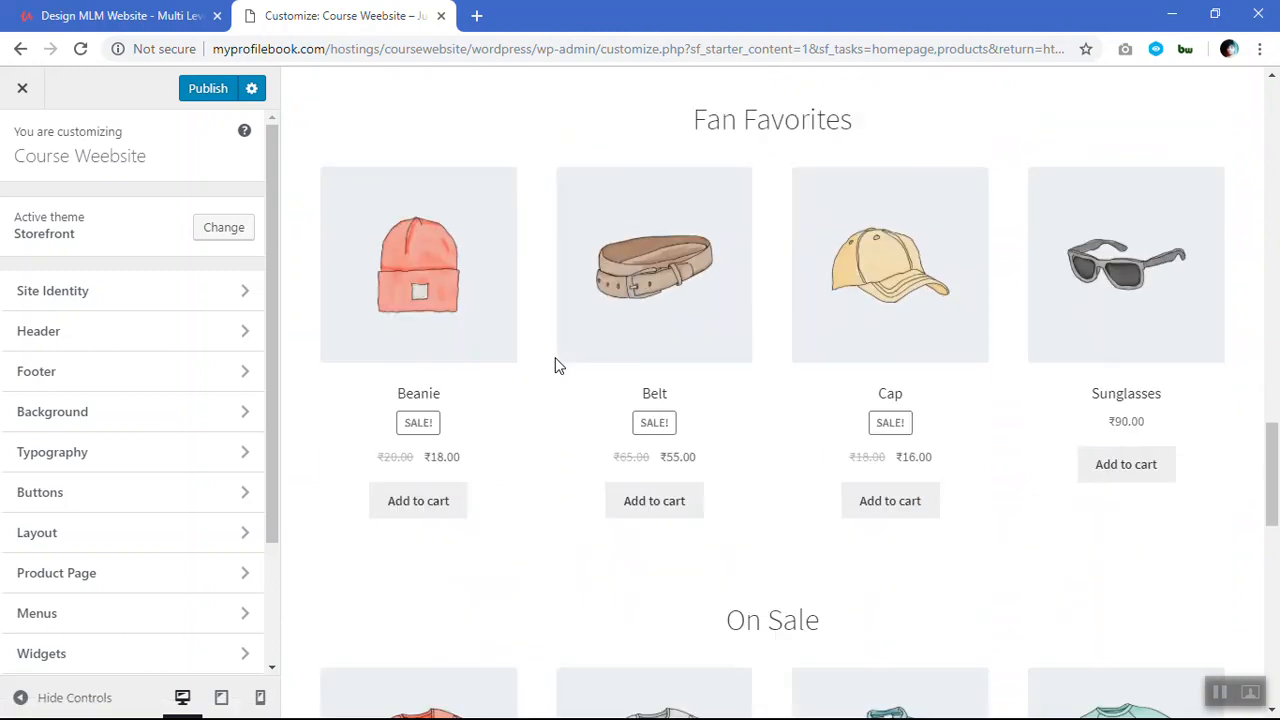
{"action": "scroll", "coordinate": [556, 360], "scroll_direction": "down", "scroll_amount": 8}
{"action": "scroll", "coordinate": [551, 349], "scroll_direction": "up", "scroll_amount": 18}
{"action": "scroll", "coordinate": [550, 348], "scroll_direction": "up", "scroll_amount": 8}
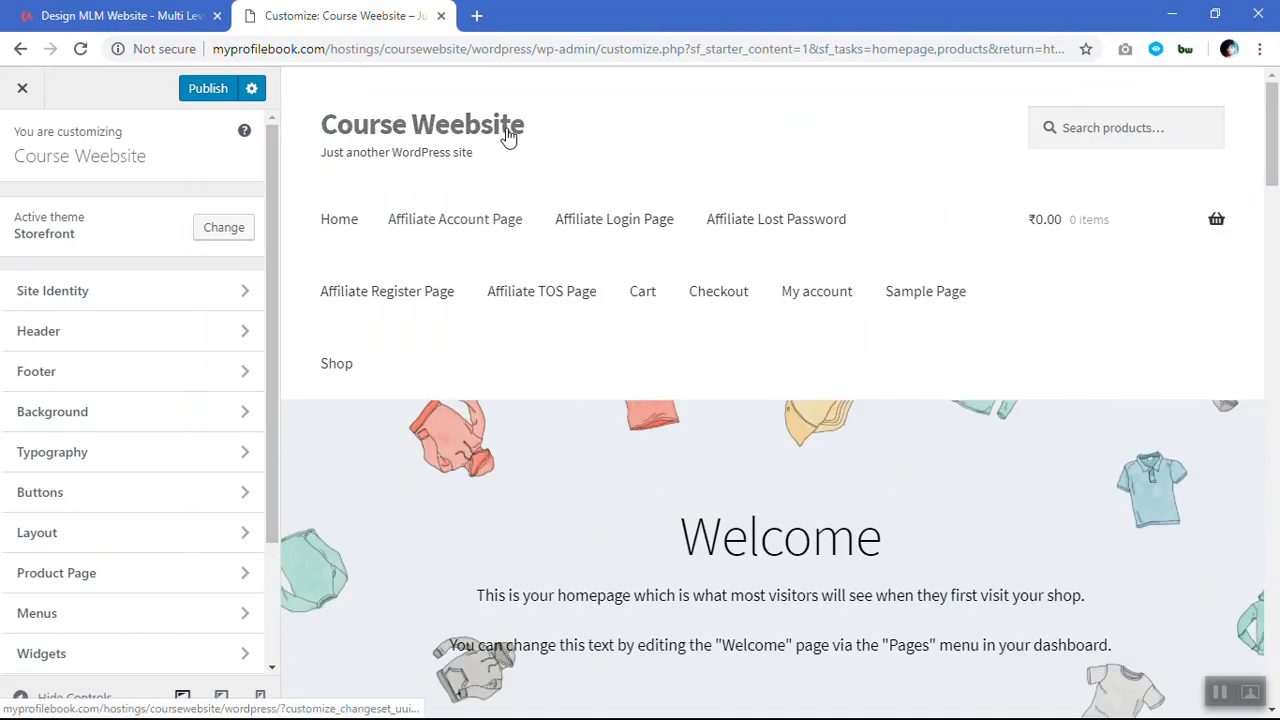
{"action": "left_click", "coordinate": [157, 297]}
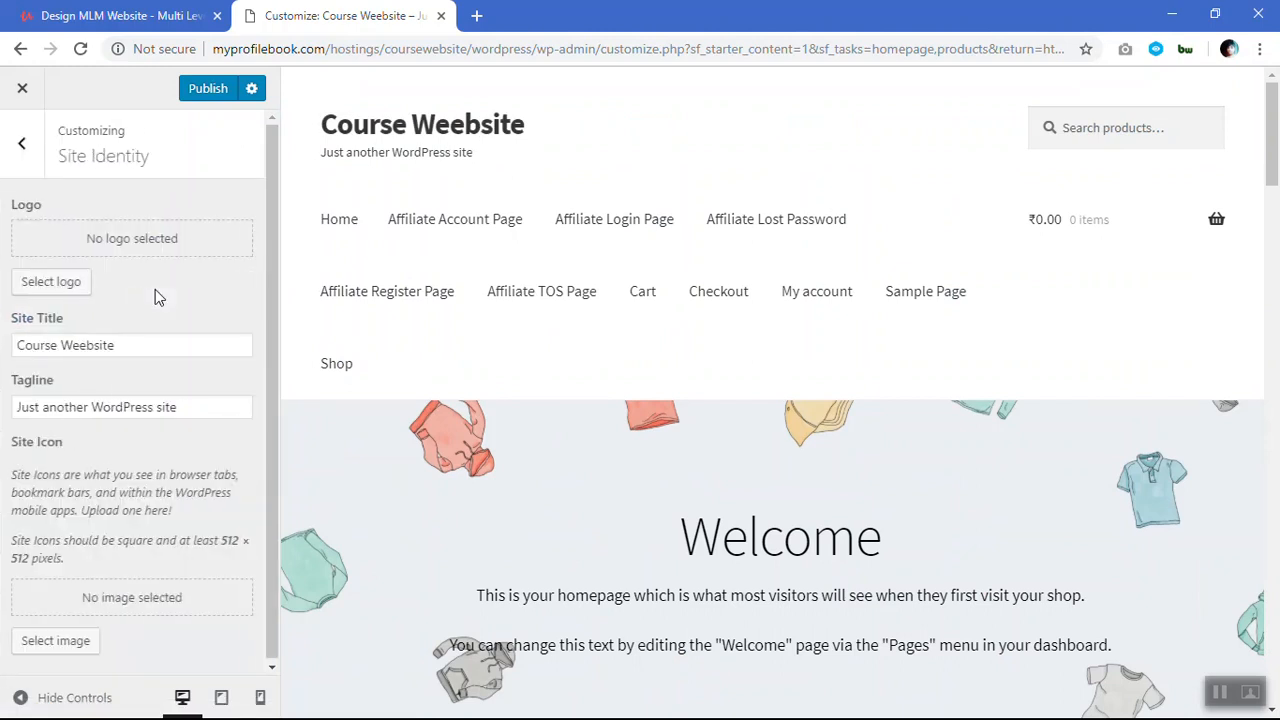
{"action": "triple_click", "coordinate": [126, 346]}
{"action": "key", "text": "BackSpace"}
{"action": "type", "text": "MLM Web"}
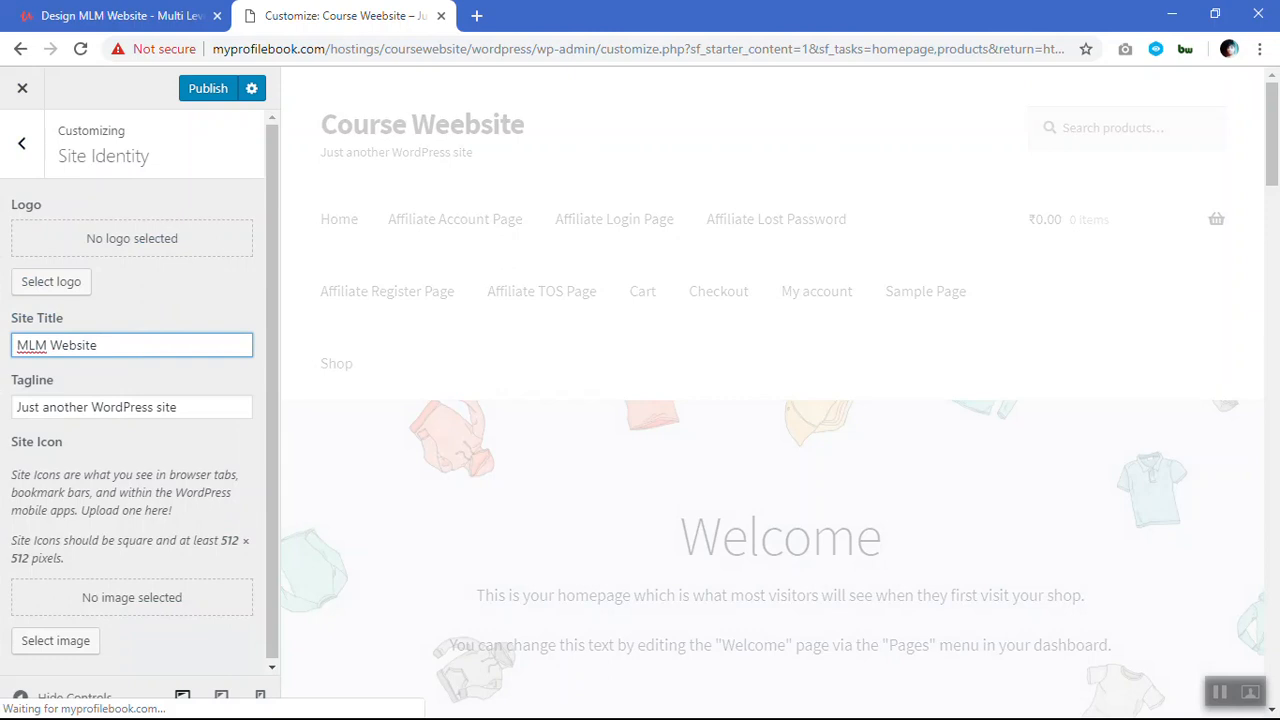
- Replace the tagline with "Forced Matrix MLM Website" and publish the customizations
{"action": "key", "text": "Tab"}
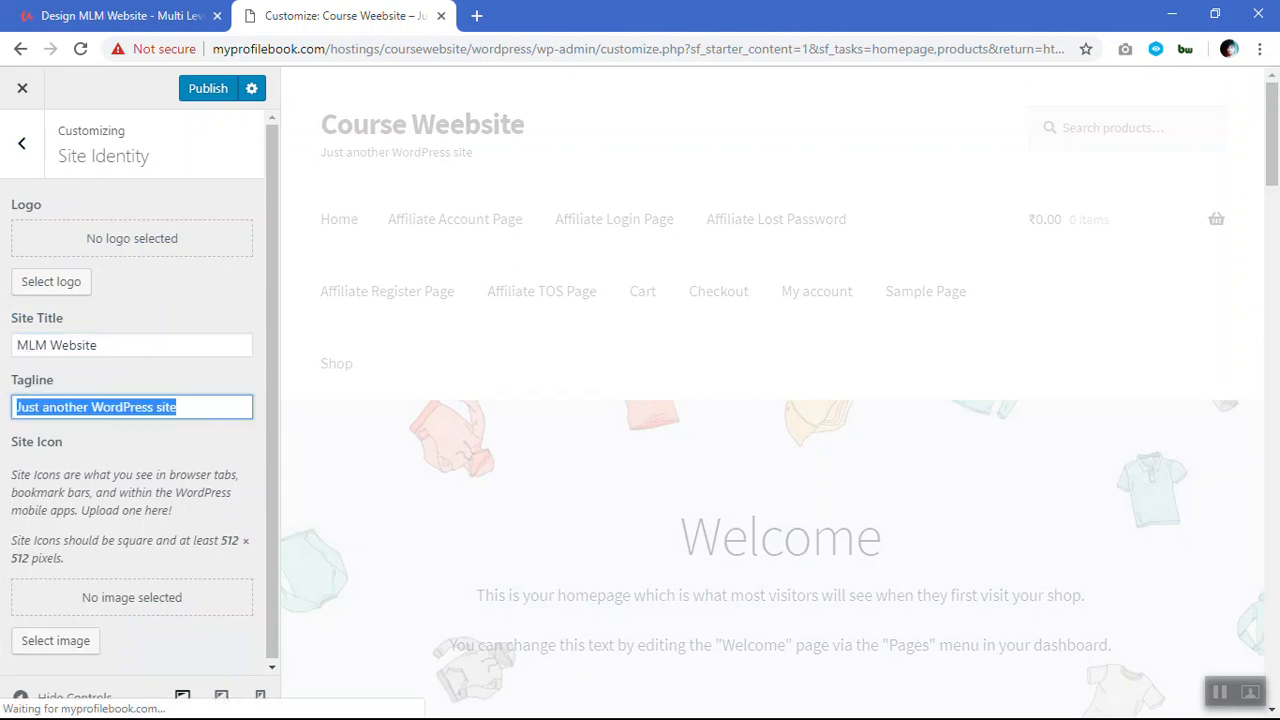
{"action": "key", "text": "BackSpace"}
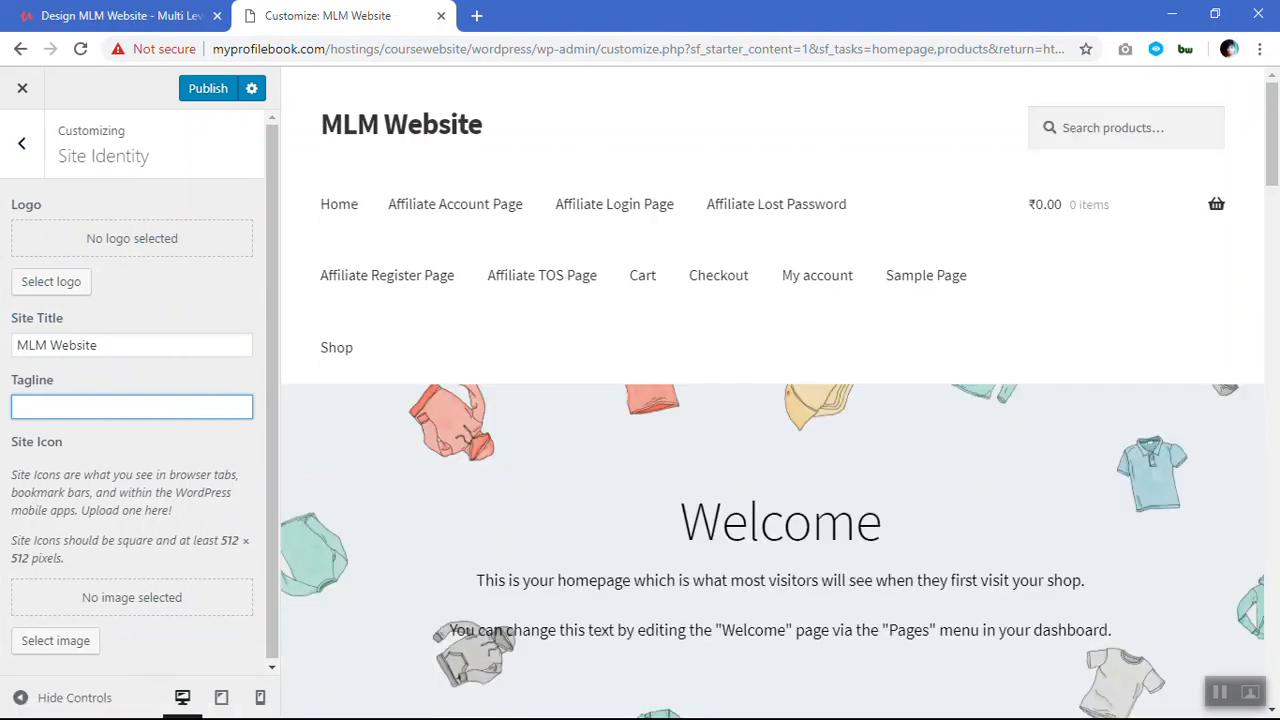
{"action": "type", "text": "Forced Matrix MLM Website"}
{"action": "left_click", "coordinate": [127, 384]}
{"action": "scroll", "coordinate": [158, 415], "scroll_direction": "down", "scroll_amount": 1}
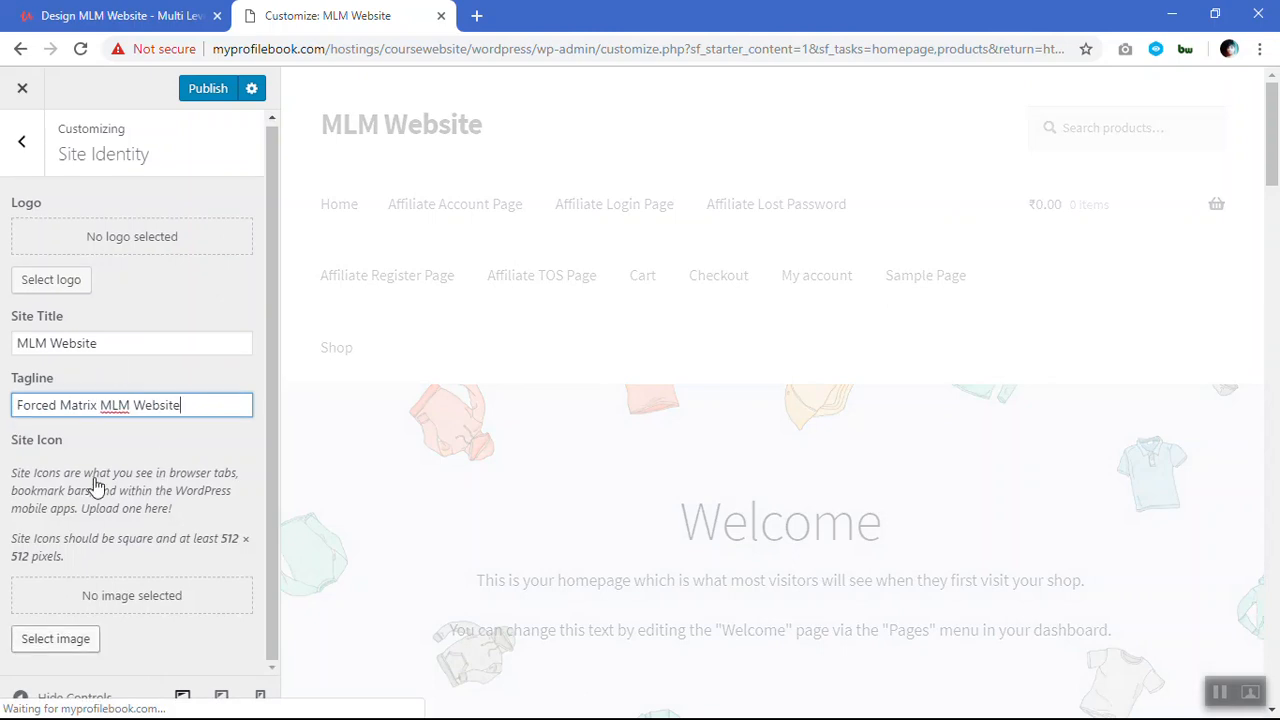
{"action": "left_click", "coordinate": [36, 150]}
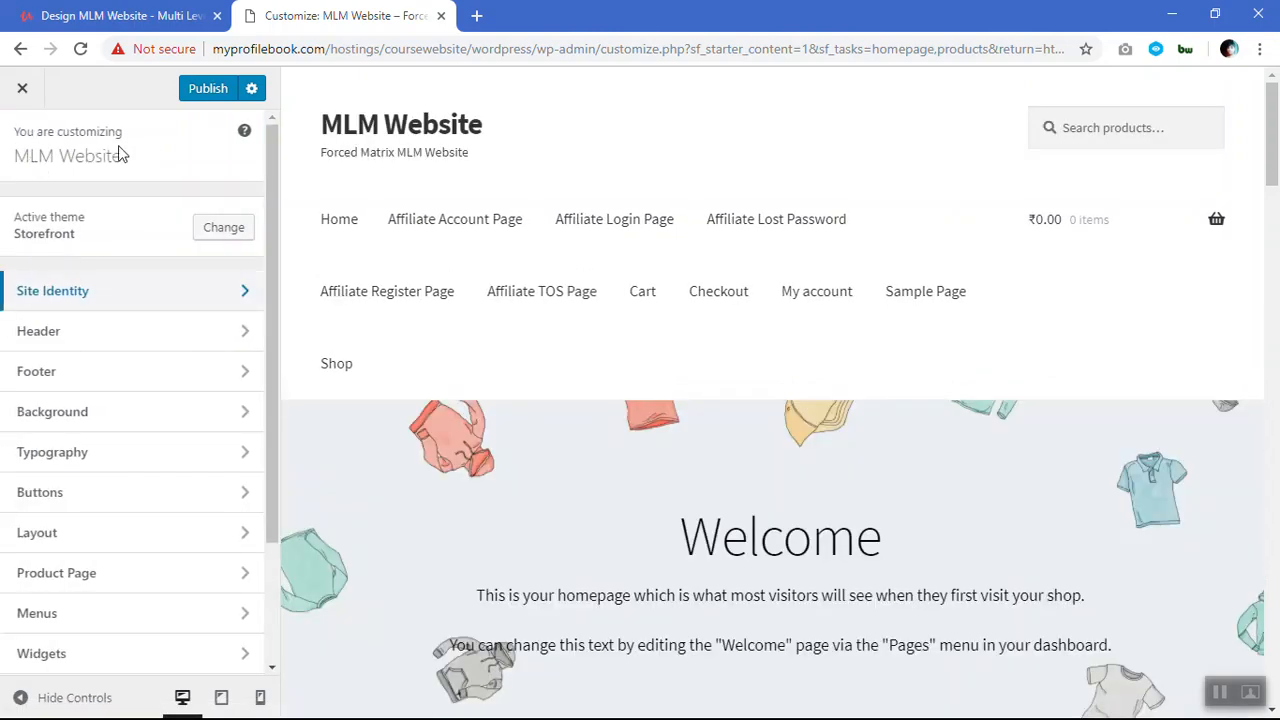
{"action": "left_click", "coordinate": [195, 93]}
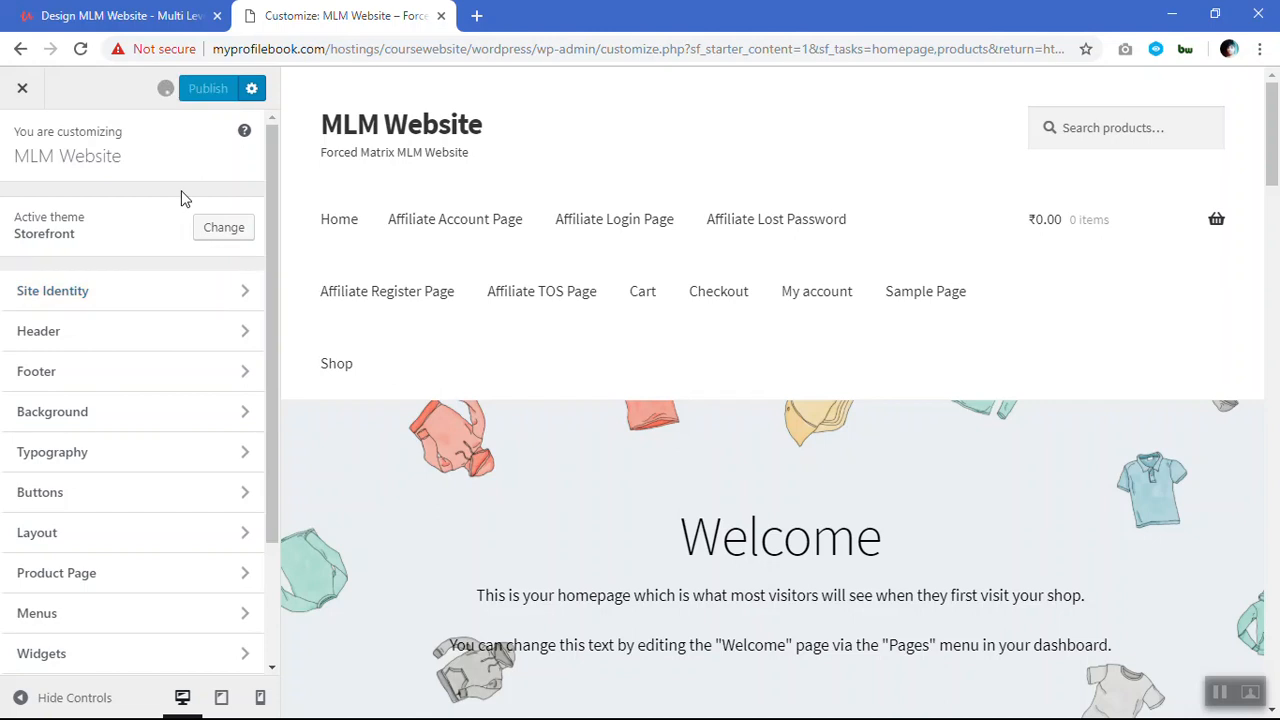
- Review the published homepage preview and the Buttons colour settings, and close the Customizer
{"action": "scroll", "coordinate": [240, 191], "scroll_direction": "down", "scroll_amount": 2}
{"action": "scroll", "coordinate": [330, 215], "scroll_direction": "down", "scroll_amount": 6}
{"action": "scroll", "coordinate": [356, 226], "scroll_direction": "down", "scroll_amount": 8}
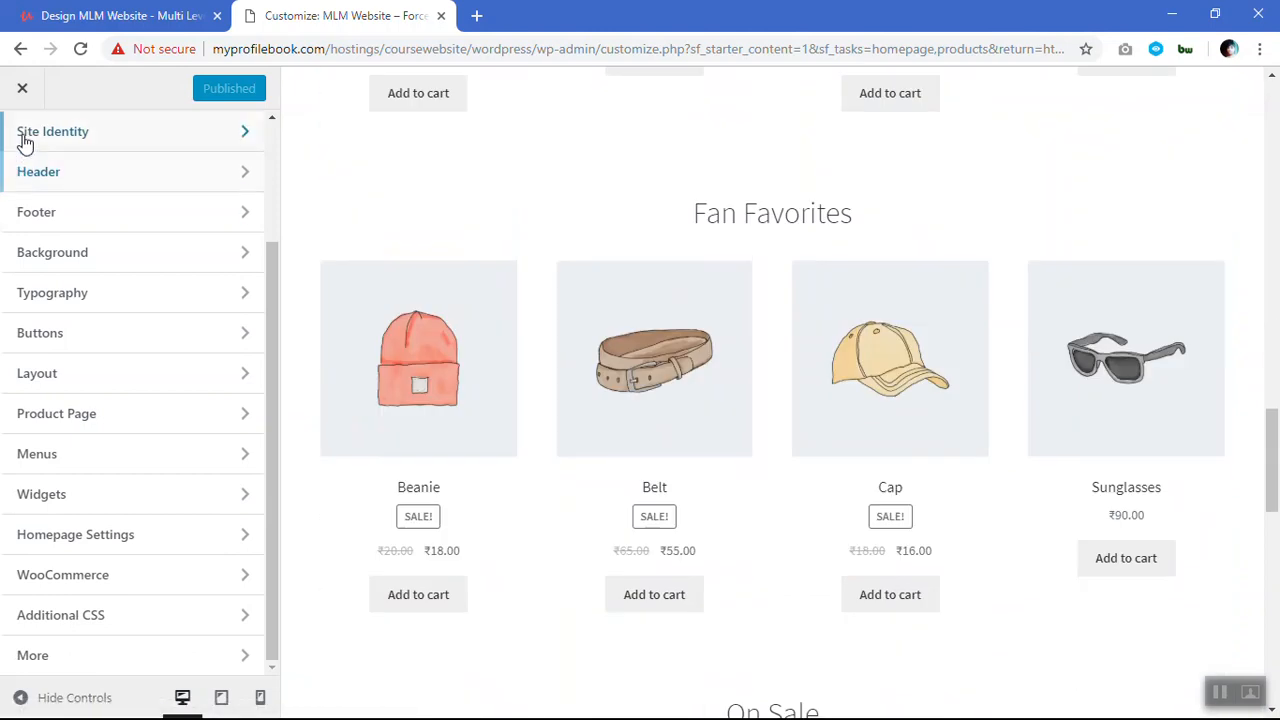
{"action": "left_click", "coordinate": [78, 330]}
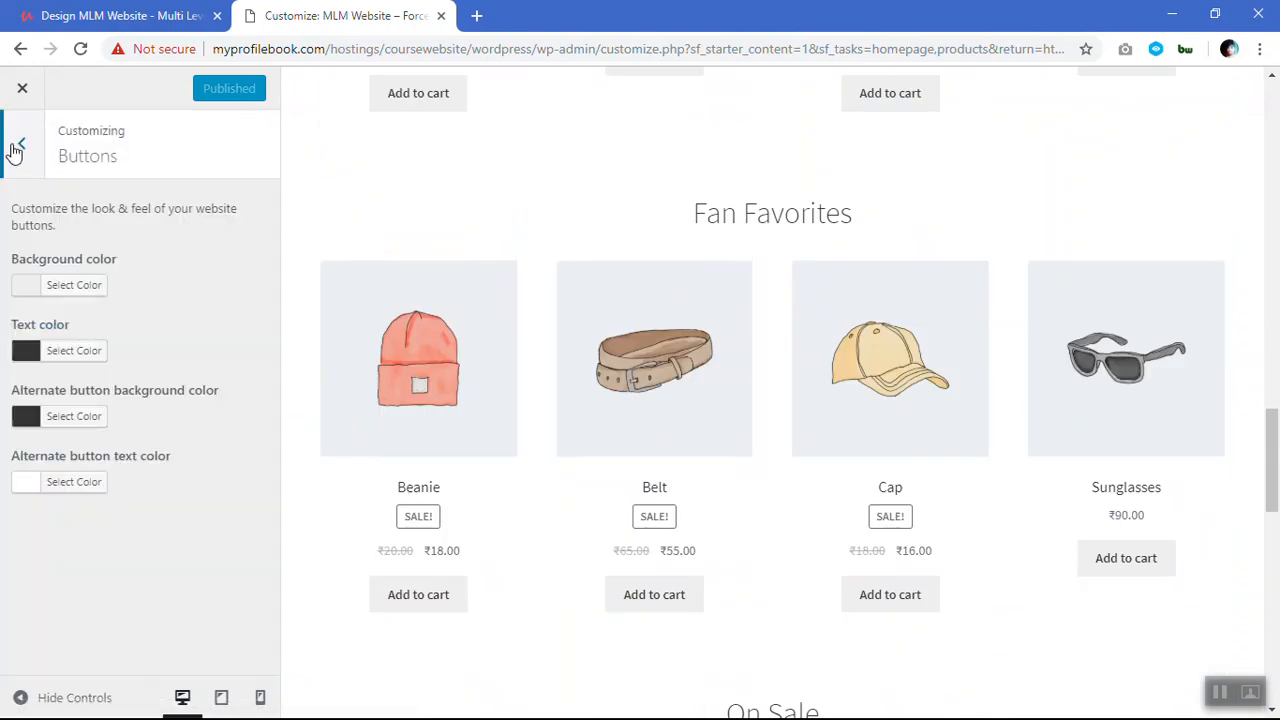
{"action": "left_click", "coordinate": [18, 142]}
{"action": "left_click", "coordinate": [18, 96]}
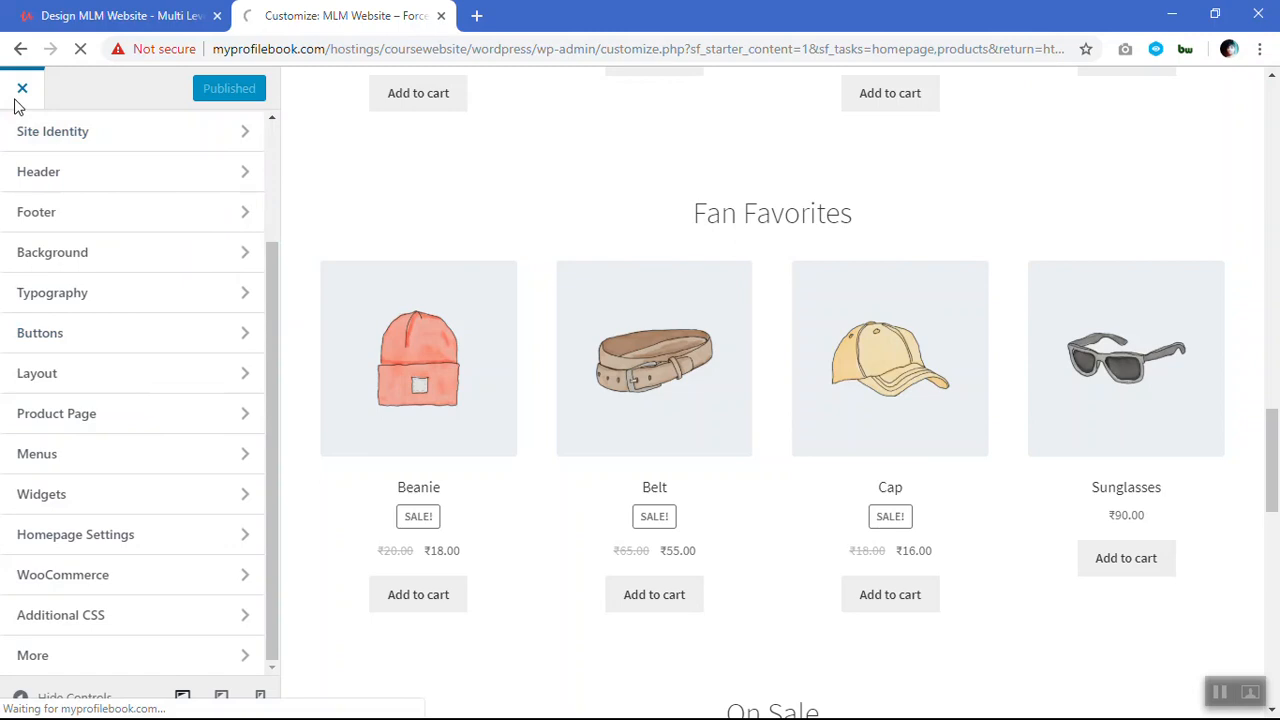